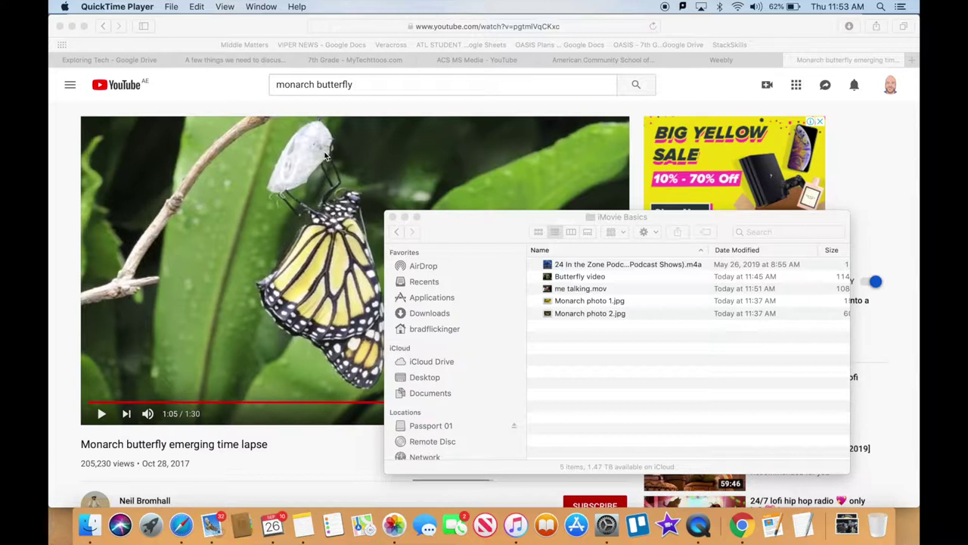
Look over the source files in the iMovie Basics folder, from the podcast music track to Butterfly video
{"action": "left_click", "coordinate": [484, 225]}
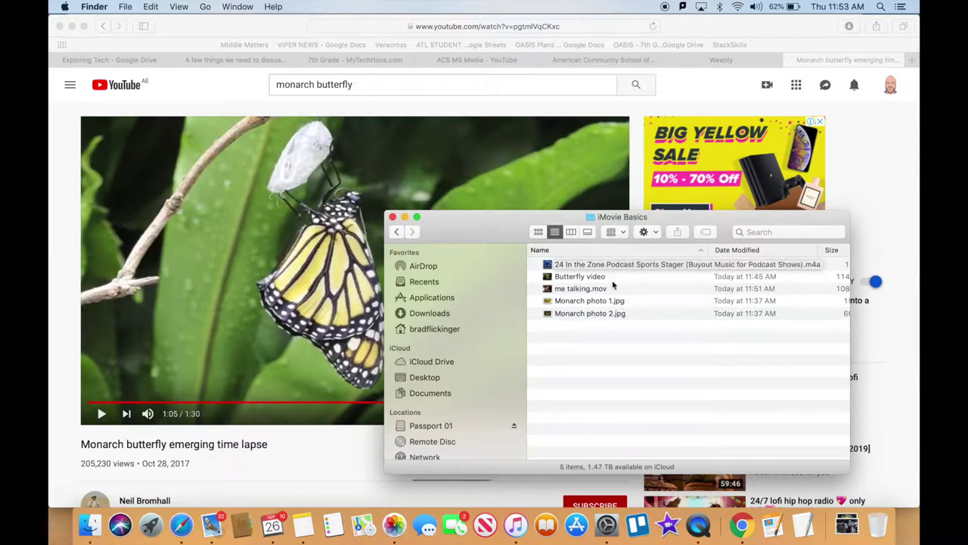
{"action": "left_click", "coordinate": [639, 265]}
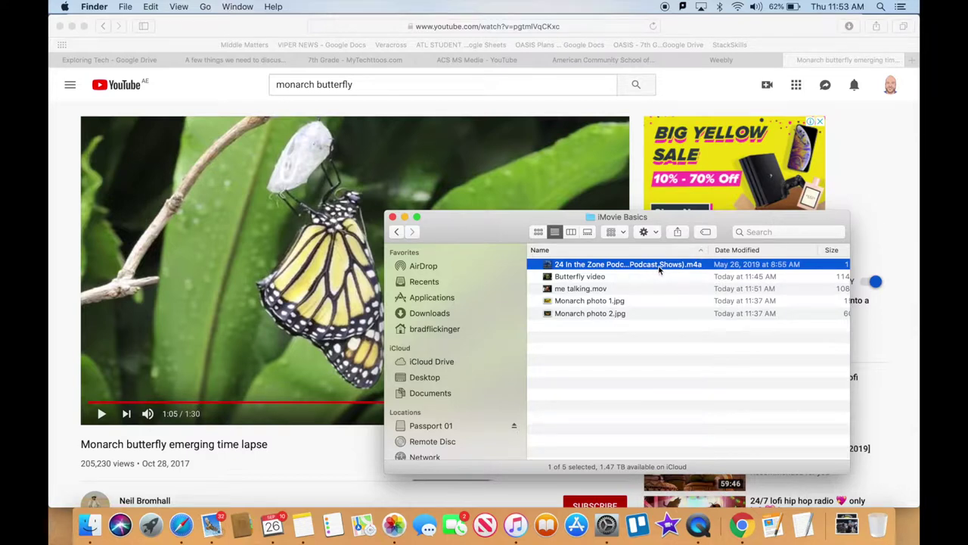
{"action": "left_click", "coordinate": [647, 373]}
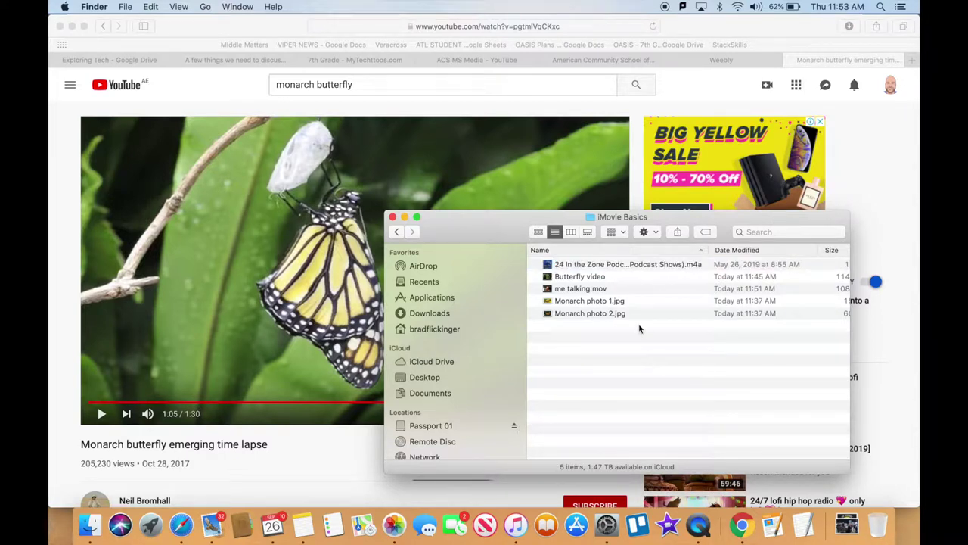
{"action": "left_click", "coordinate": [597, 278]}
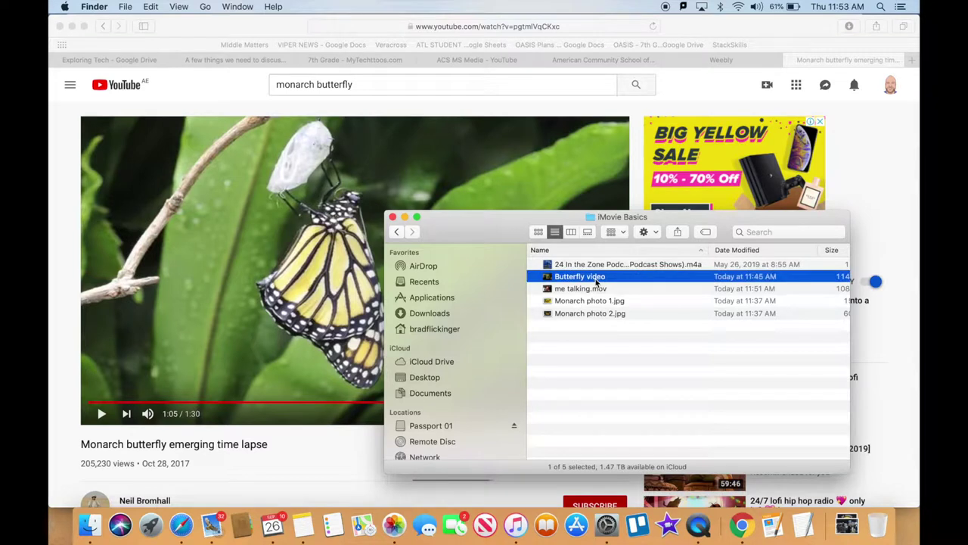
Open me talking.mov, preview it at about 0:17, and close it
{"action": "left_click", "coordinate": [596, 288]}
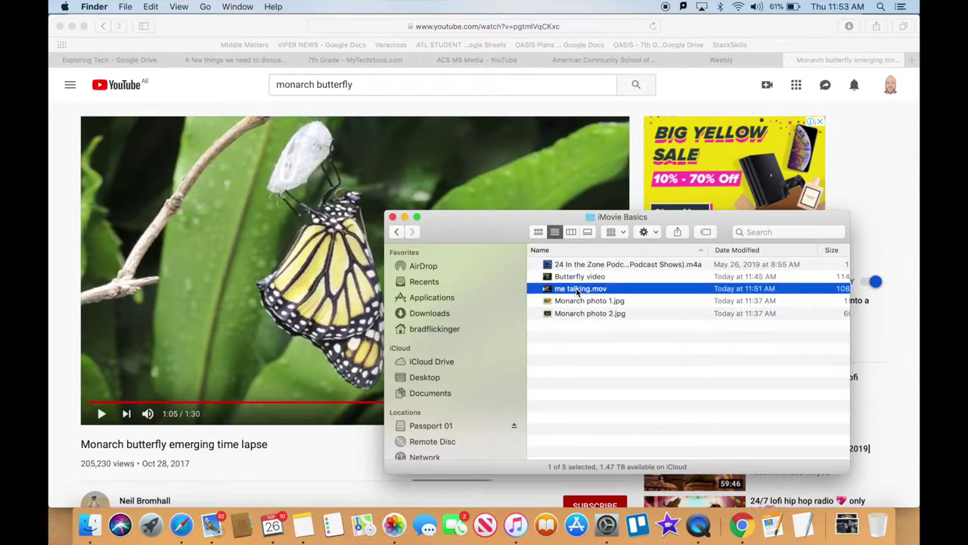
{"action": "double_click", "coordinate": [578, 292]}
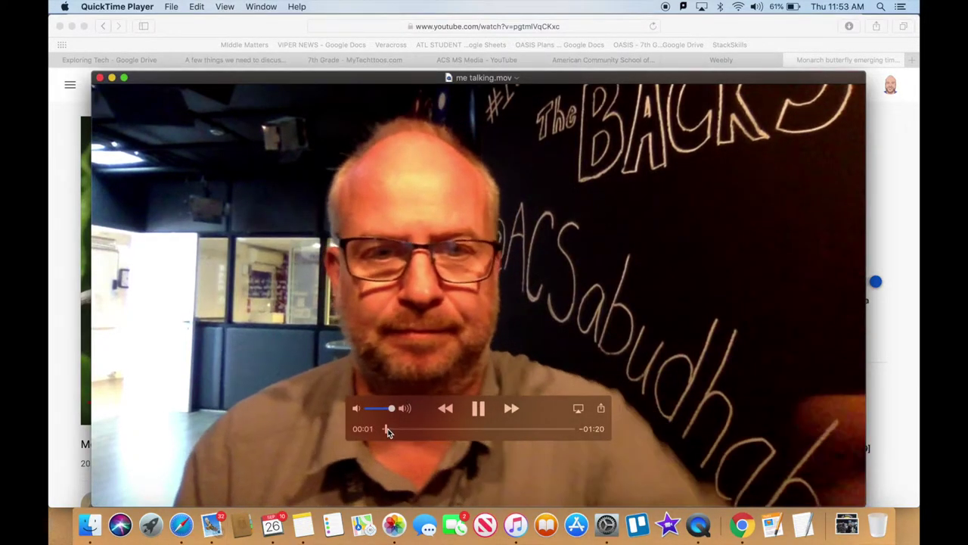
{"action": "left_click_drag", "start_coordinate": [385, 429], "coordinate": [423, 428]}
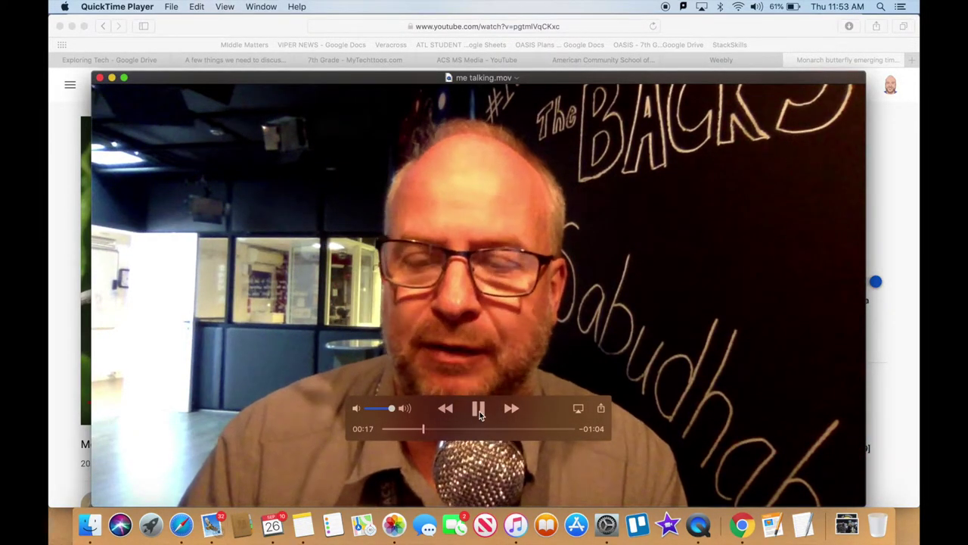
{"action": "key", "text": "space"}
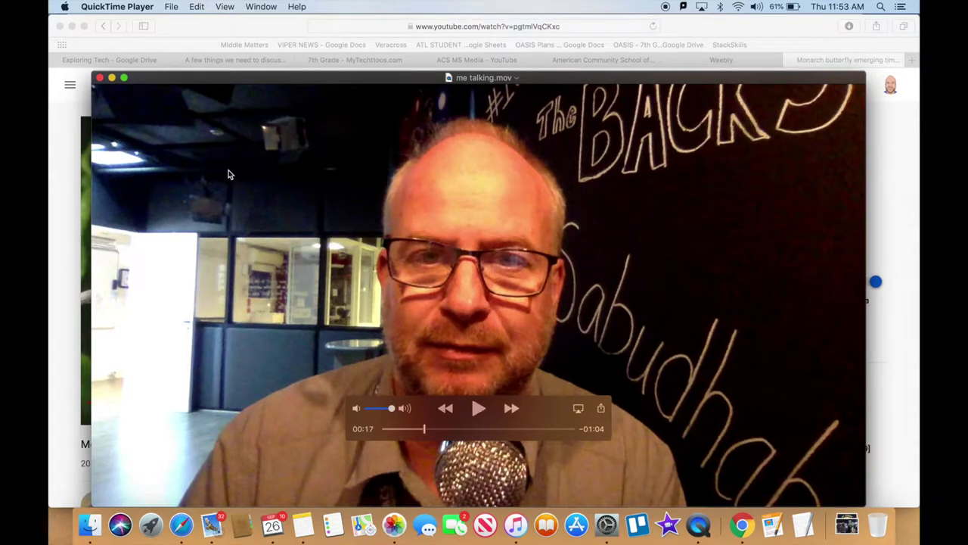
{"action": "left_click", "coordinate": [100, 77]}
View Monarch photo 1.jpg from the iMovie Basics folder and close it
{"action": "double_click", "coordinate": [564, 302]}
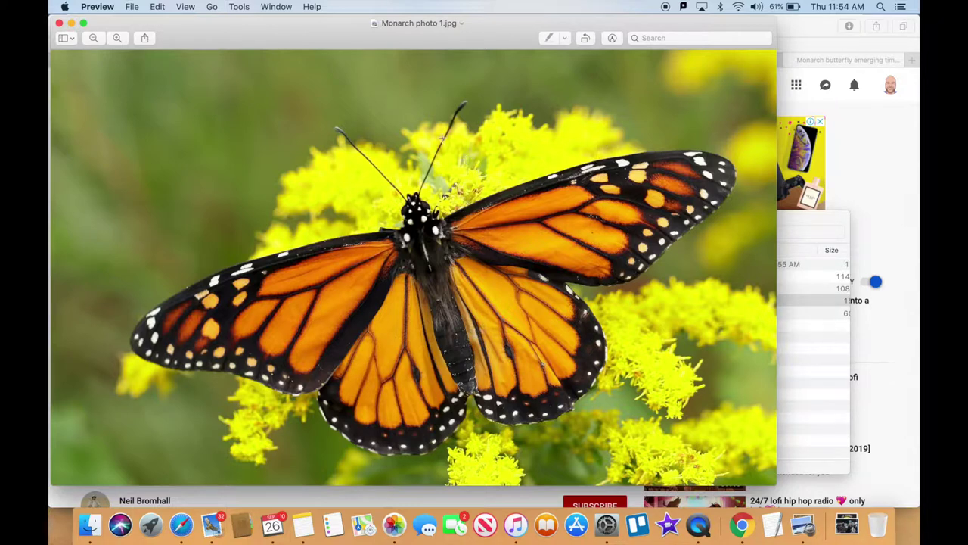
{"action": "left_click", "coordinate": [59, 23]}
{"action": "left_click", "coordinate": [580, 337]}
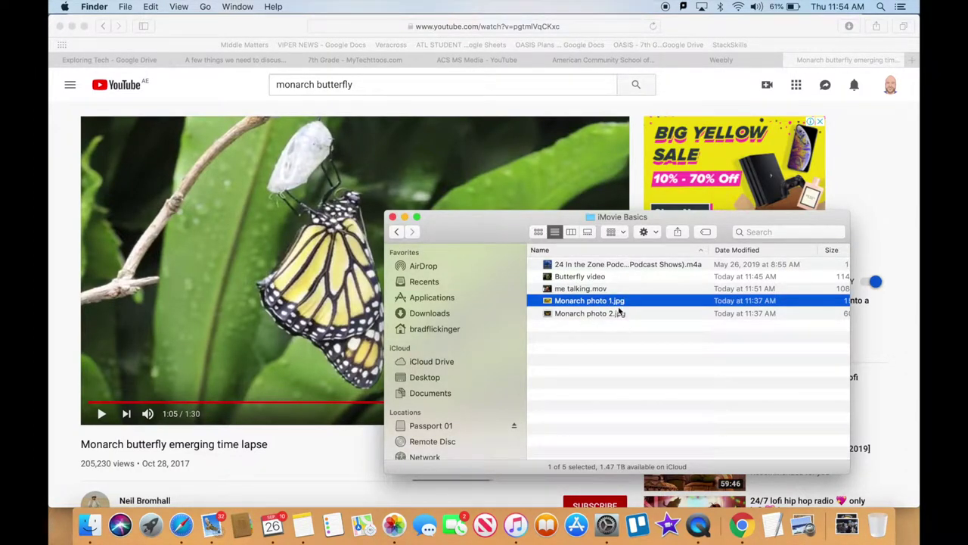
Switch to iMovie and create a new movie project
{"action": "left_click", "coordinate": [670, 524]}
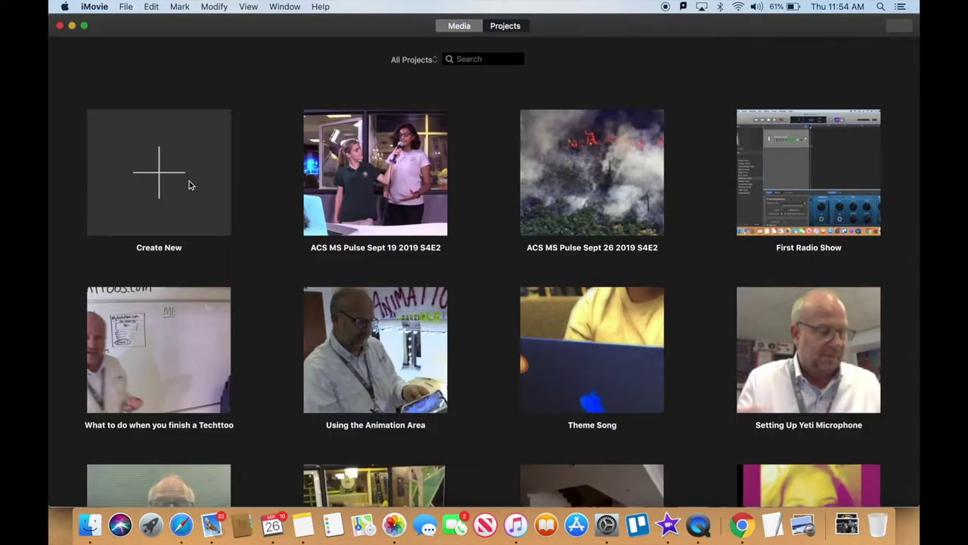
{"action": "left_click", "coordinate": [156, 176]}
{"action": "left_click", "coordinate": [163, 246]}
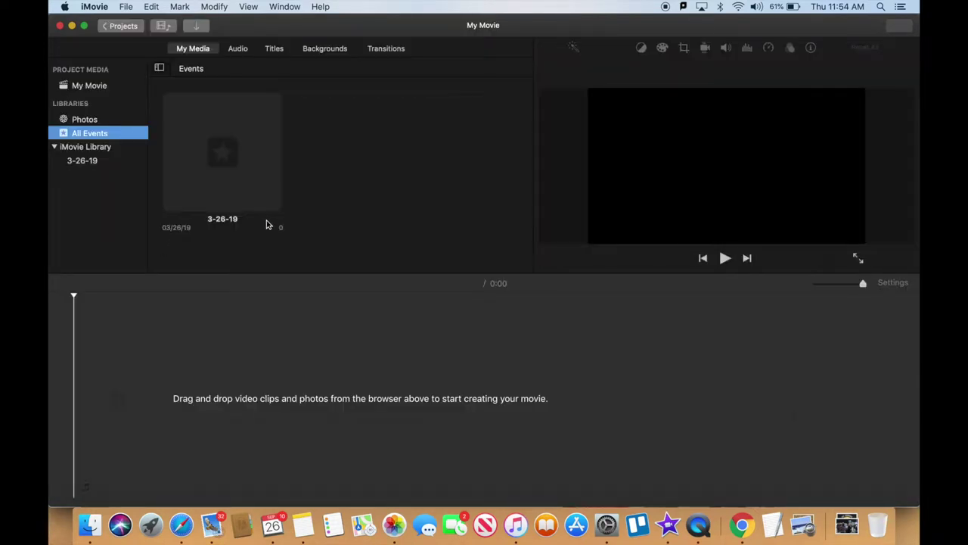
Add me talking.mov from the iMovie Basics folder in Finder to the empty movie timeline
{"action": "left_click", "coordinate": [92, 524]}
{"action": "left_click", "coordinate": [584, 339]}
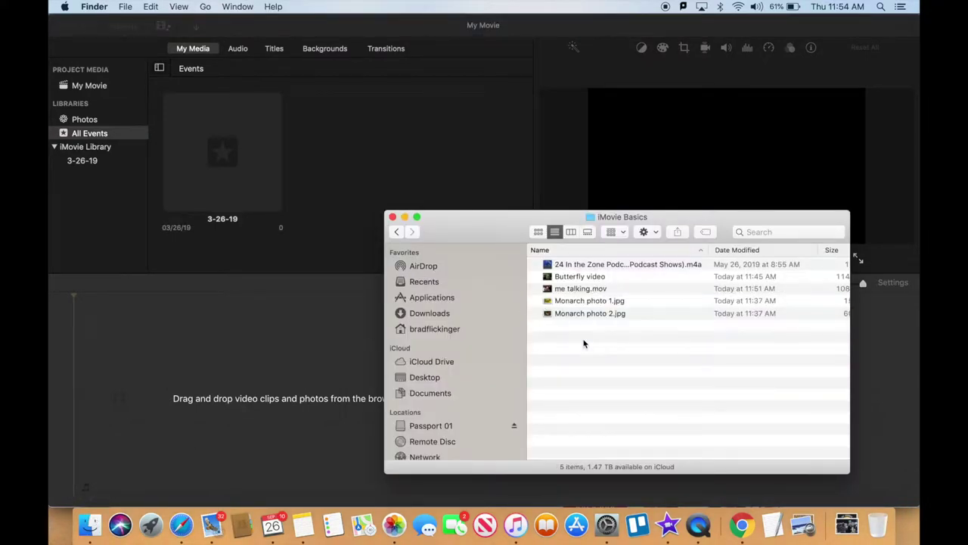
{"action": "left_click", "coordinate": [583, 289]}
{"action": "left_click_drag", "start_coordinate": [572, 292], "coordinate": [270, 401]}
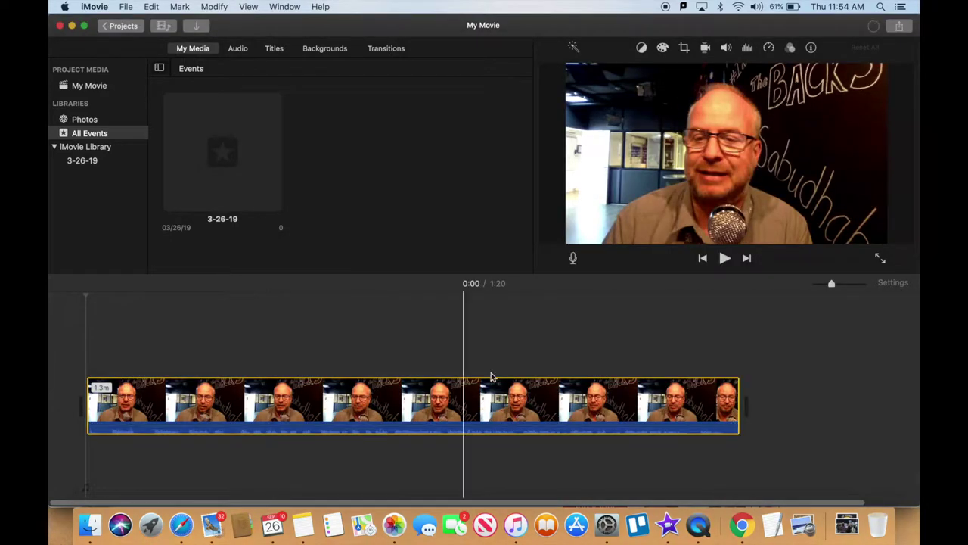
Trim about 7 seconds off the start of the talking clip and play back the new opening
{"action": "mouse_move", "coordinate": [831, 287]}
{"action": "left_mouse_down"}
{"action": "mouse_move", "coordinate": [812, 286]}
{"action": "mouse_move", "coordinate": [839, 285]}
{"action": "left_mouse_up"}
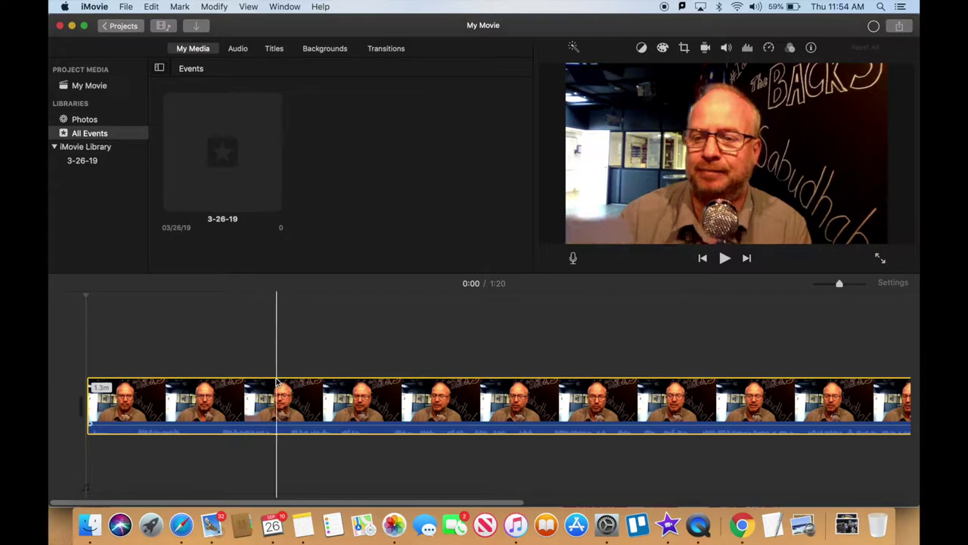
{"action": "key", "text": "XF86AudioRaiseVolume"}
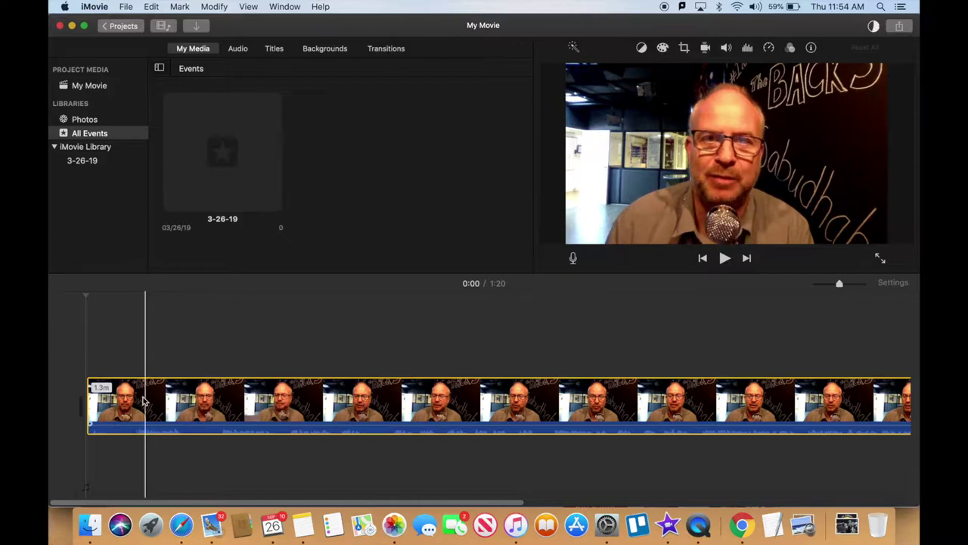
{"action": "key", "text": "space"}
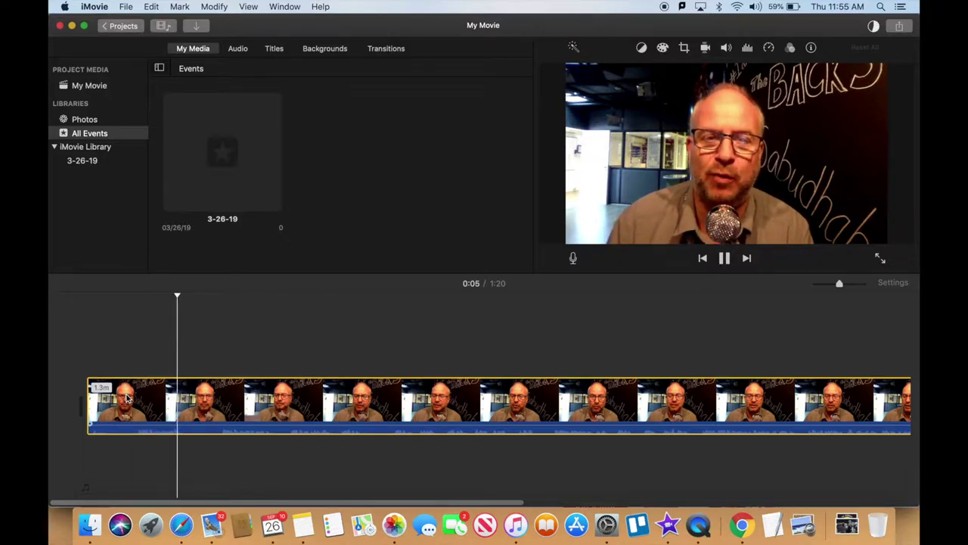
{"action": "key", "text": "space"}
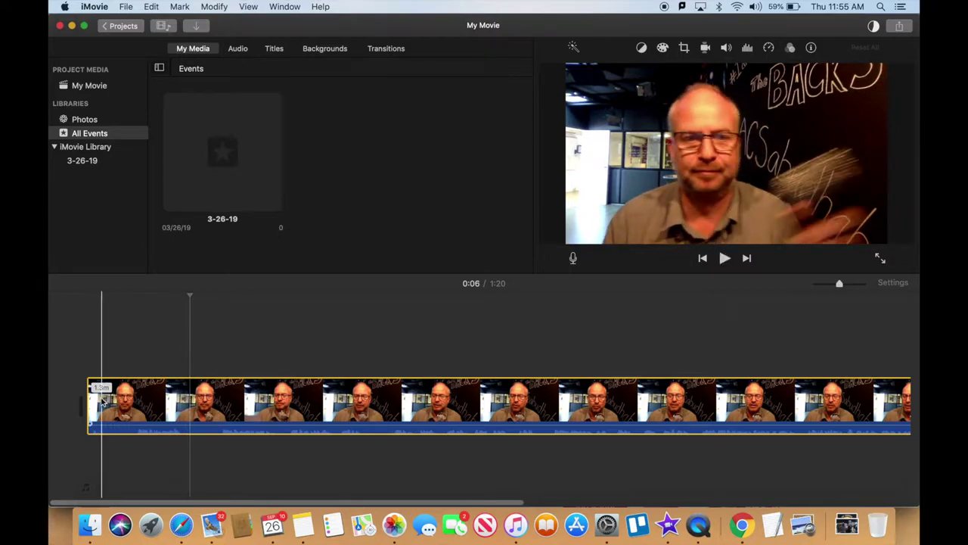
{"action": "left_click_drag", "start_coordinate": [86, 402], "coordinate": [215, 401]}
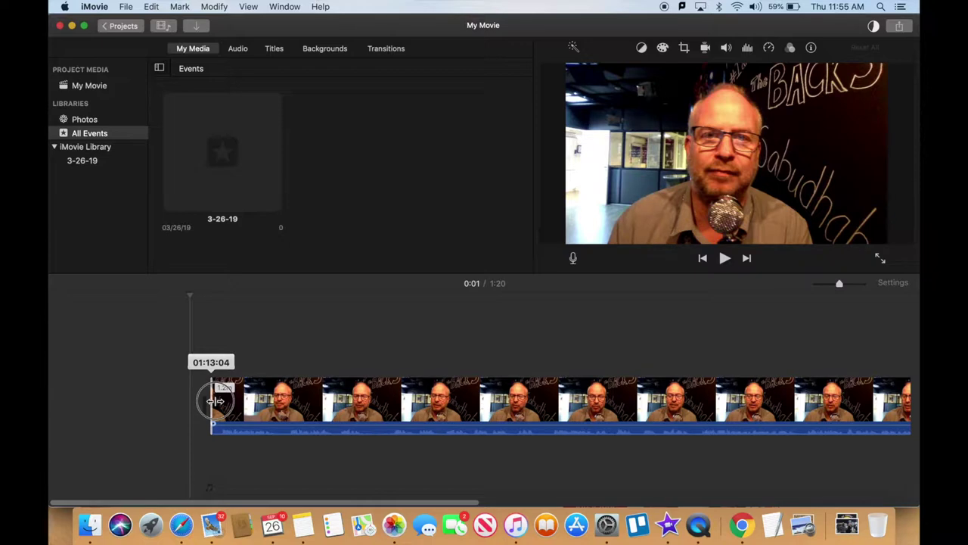
{"action": "left_click_drag", "start_coordinate": [215, 401], "coordinate": [215, 401]}
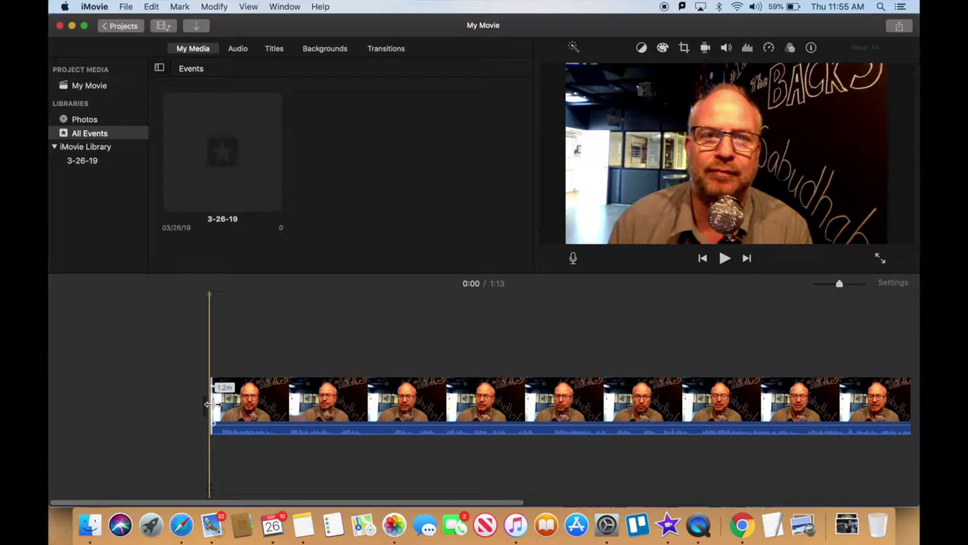
{"action": "mouse_move", "coordinate": [215, 404]}
{"action": "left_mouse_down"}
{"action": "mouse_move", "coordinate": [181, 401]}
{"action": "mouse_move", "coordinate": [212, 405]}
{"action": "left_mouse_up"}
{"action": "key", "text": "space"}
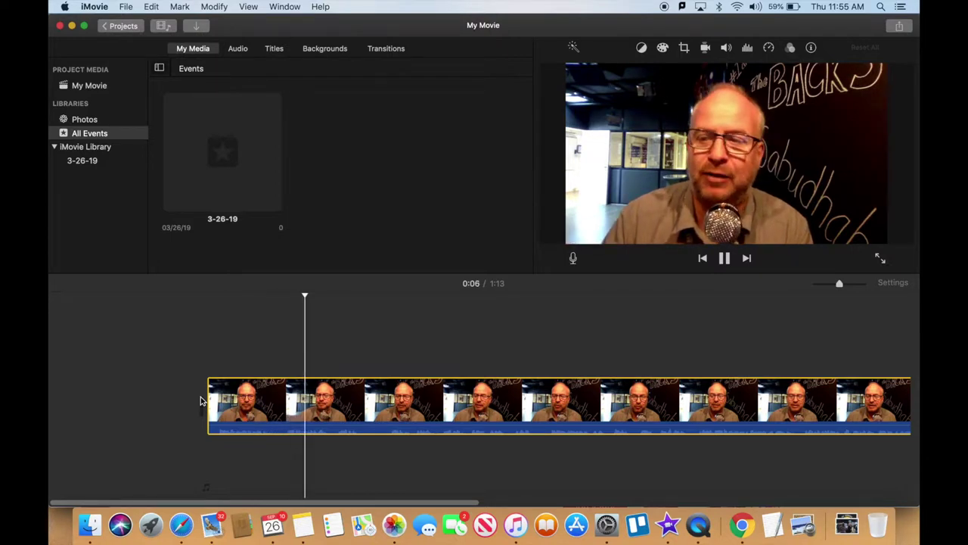
{"action": "key", "text": "space"}
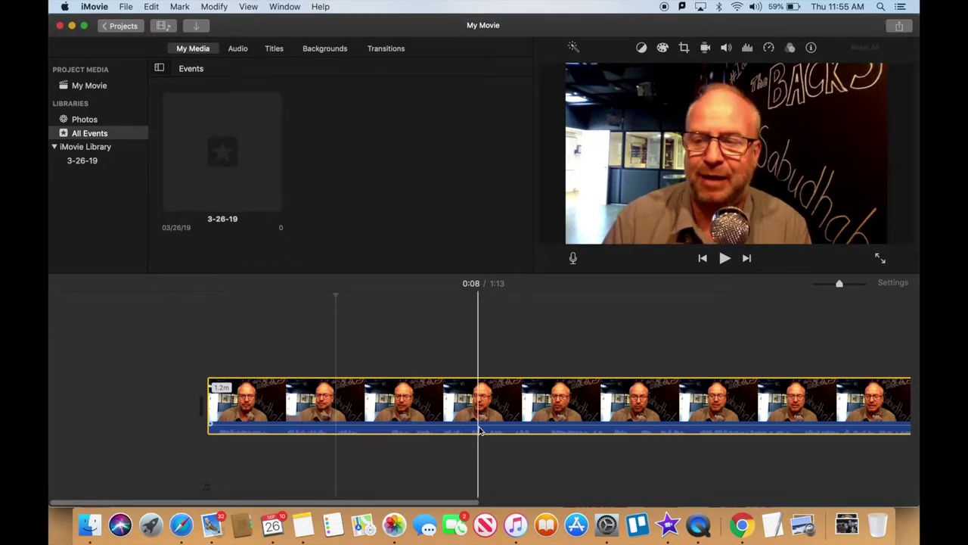
Raise the talking clip's volume to 325% and play its opening to check the sound
{"action": "left_click", "coordinate": [507, 401]}
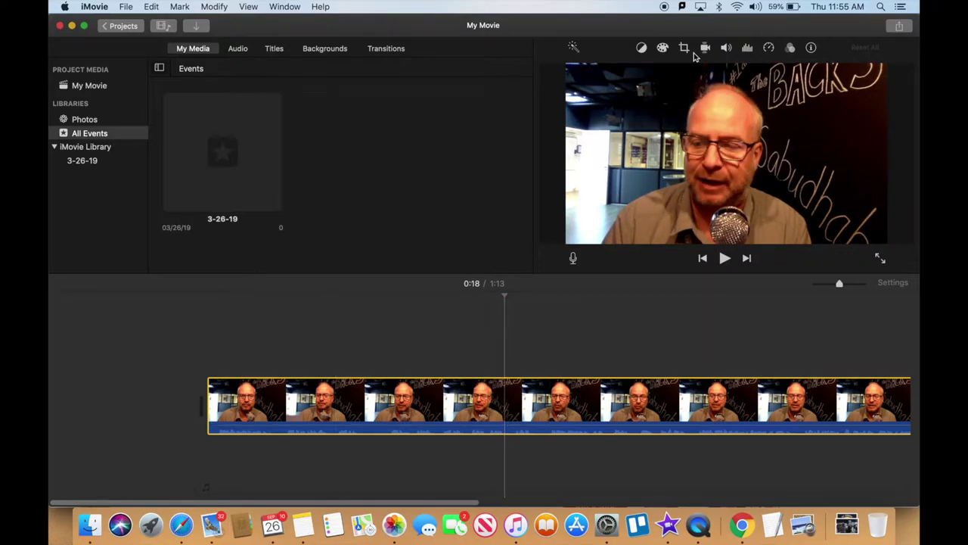
{"action": "left_click", "coordinate": [726, 48]}
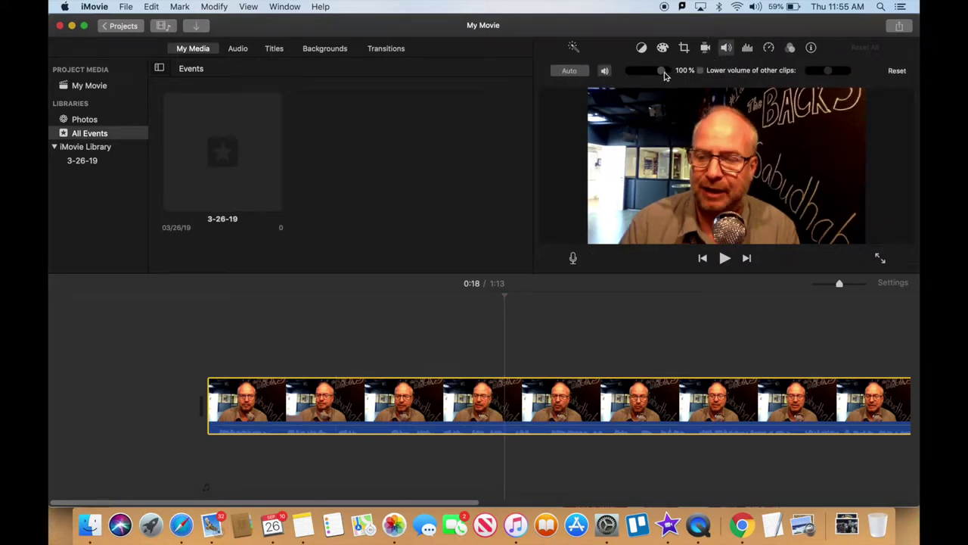
{"action": "left_click_drag", "start_coordinate": [662, 71], "coordinate": [667, 74]}
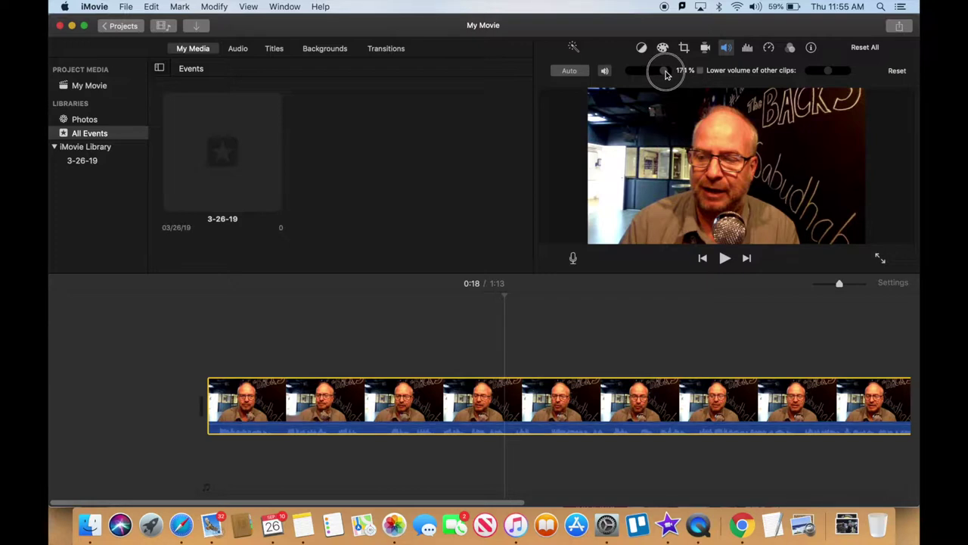
{"action": "left_click_drag", "start_coordinate": [667, 74], "coordinate": [668, 74]}
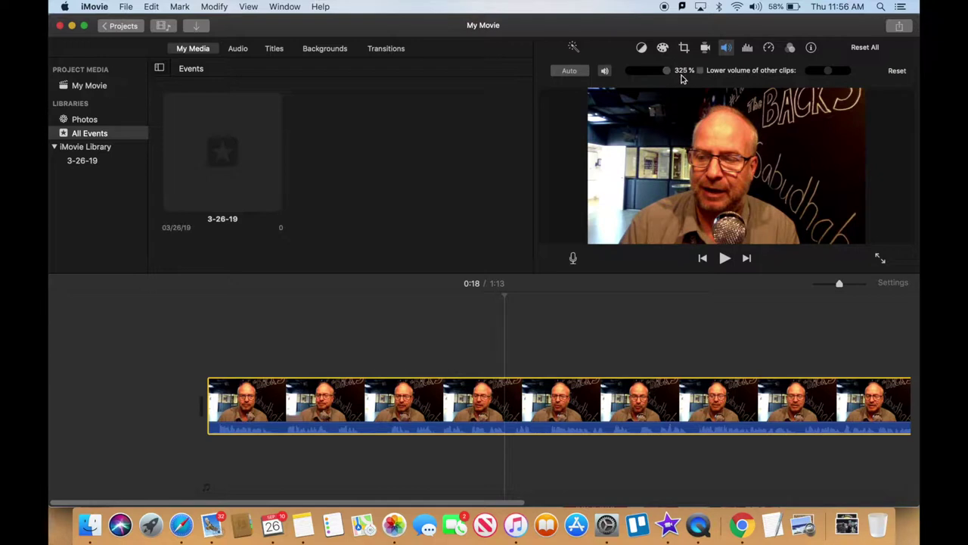
{"action": "left_click", "coordinate": [351, 356]}
{"action": "key", "text": "space"}
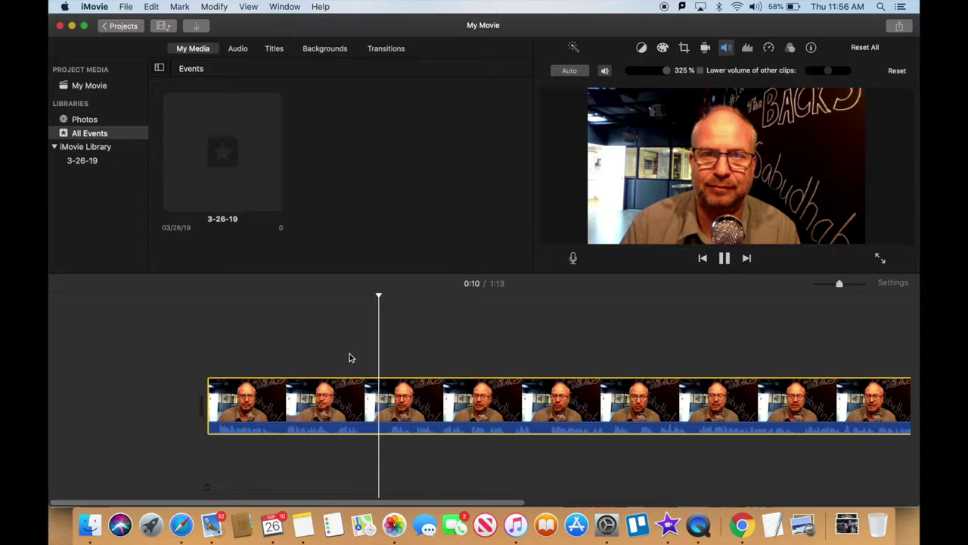
{"action": "key", "text": "space"}
{"action": "key", "text": "space"}
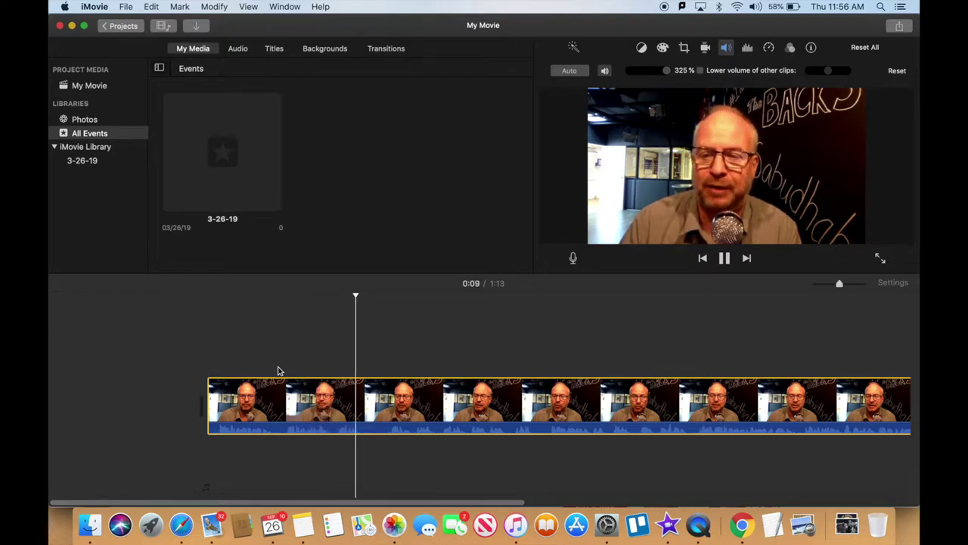
{"action": "key", "text": "space"}
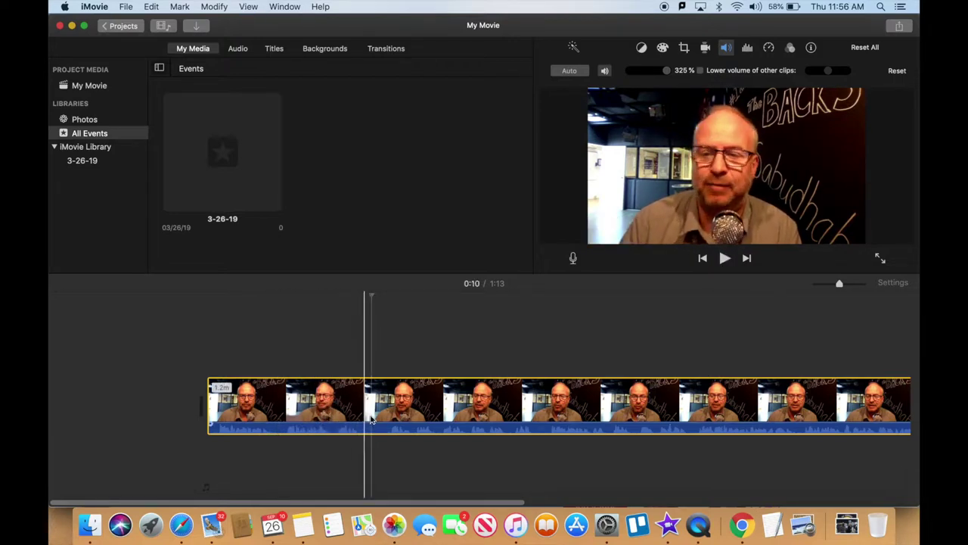
Split the talking clip at about 0:04
{"action": "left_click", "coordinate": [280, 405]}
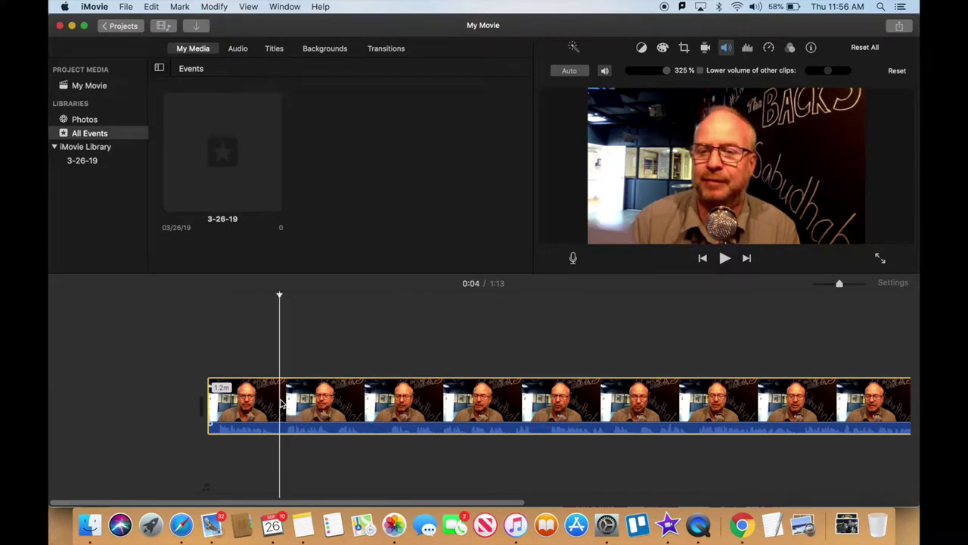
{"action": "right_click", "coordinate": [281, 405]}
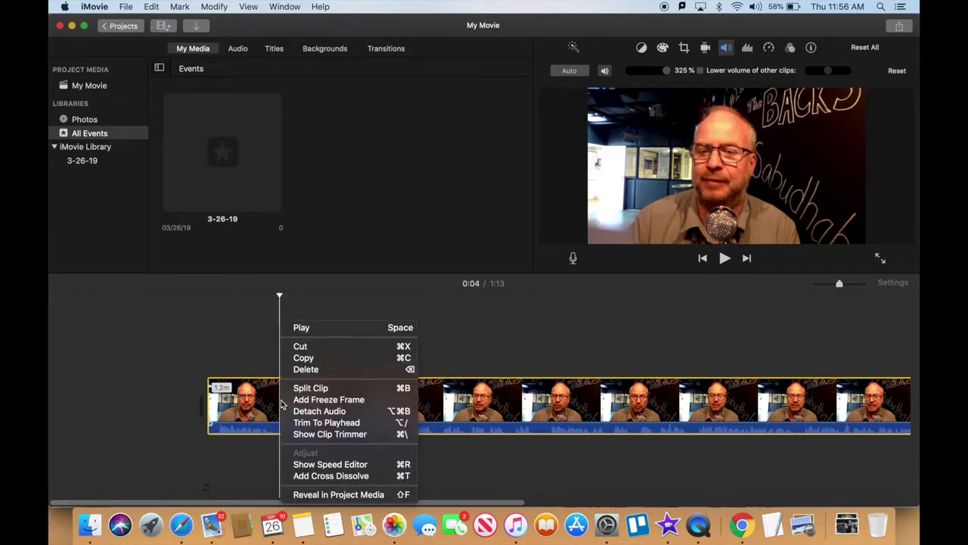
{"action": "left_click", "coordinate": [306, 388]}
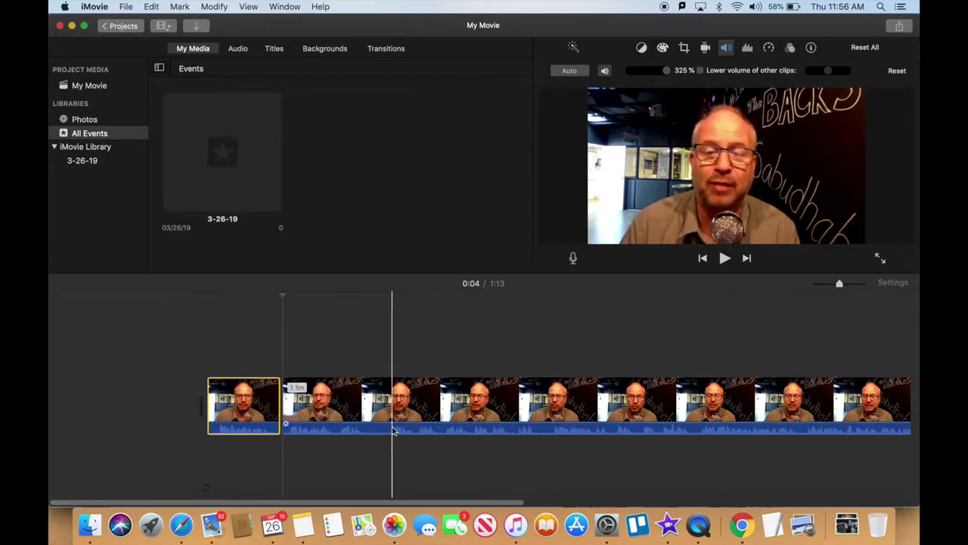
Split the remaining long part of the talking clip at about 0:11
{"action": "key", "text": "space"}
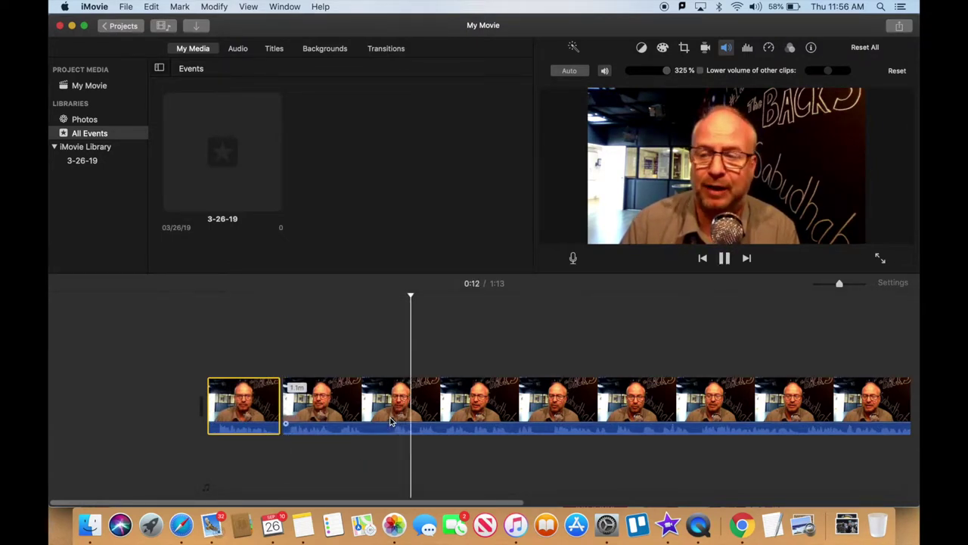
{"action": "left_click", "coordinate": [392, 408]}
{"action": "right_click", "coordinate": [392, 408]}
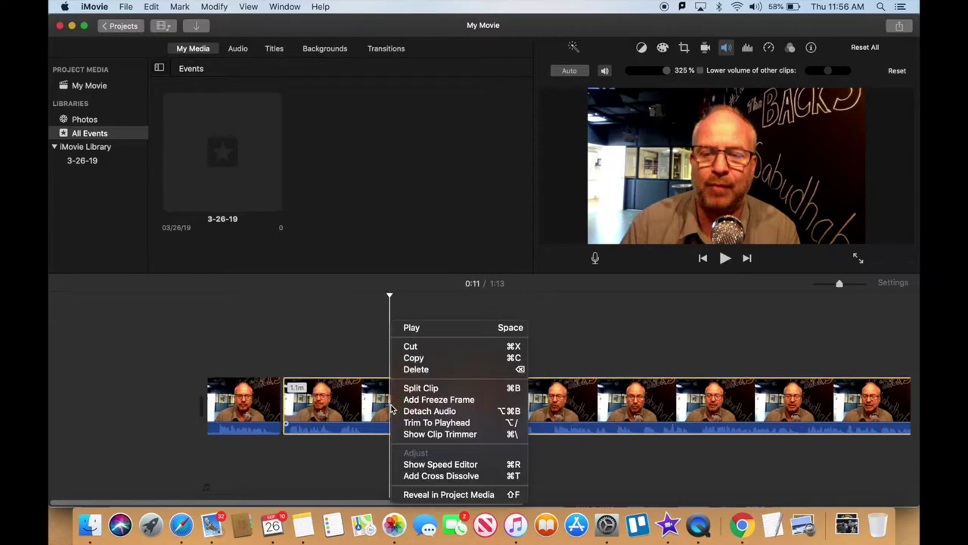
{"action": "left_click", "coordinate": [408, 385]}
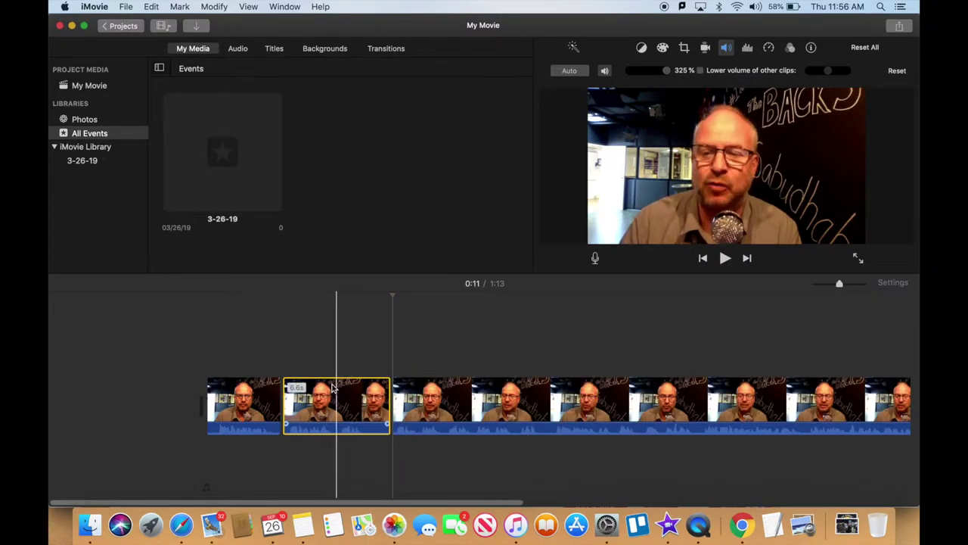
Delete the 6.6-second section between about 0:04 and 0:11 and play back the part that follows
{"action": "left_click", "coordinate": [343, 414]}
{"action": "key", "text": "Delete"}
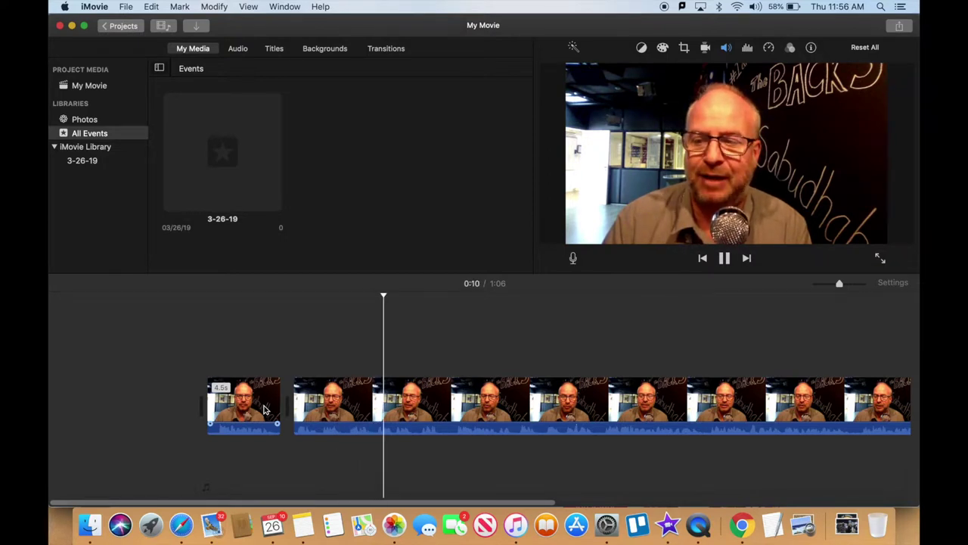
{"action": "scroll", "coordinate": [265, 409], "scroll_direction": "right", "scroll_amount": 5}
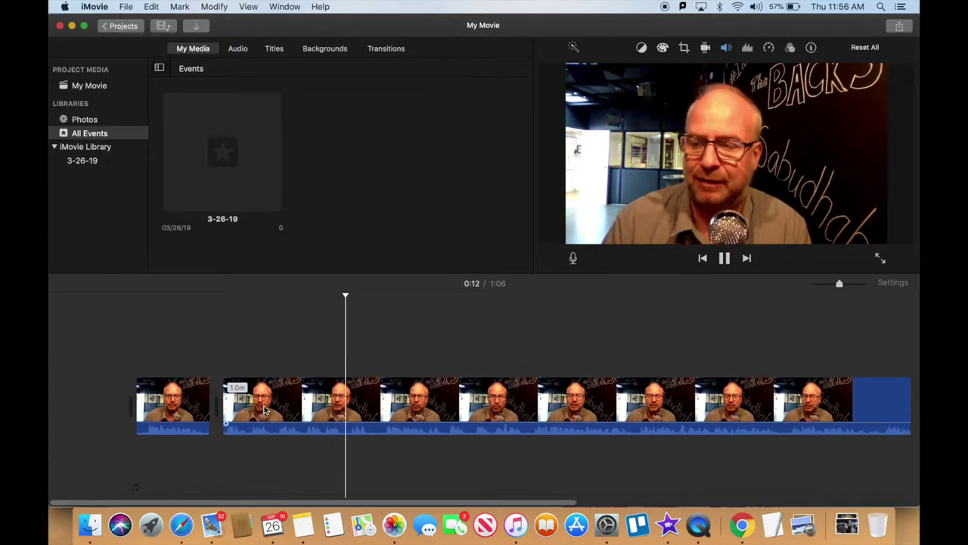
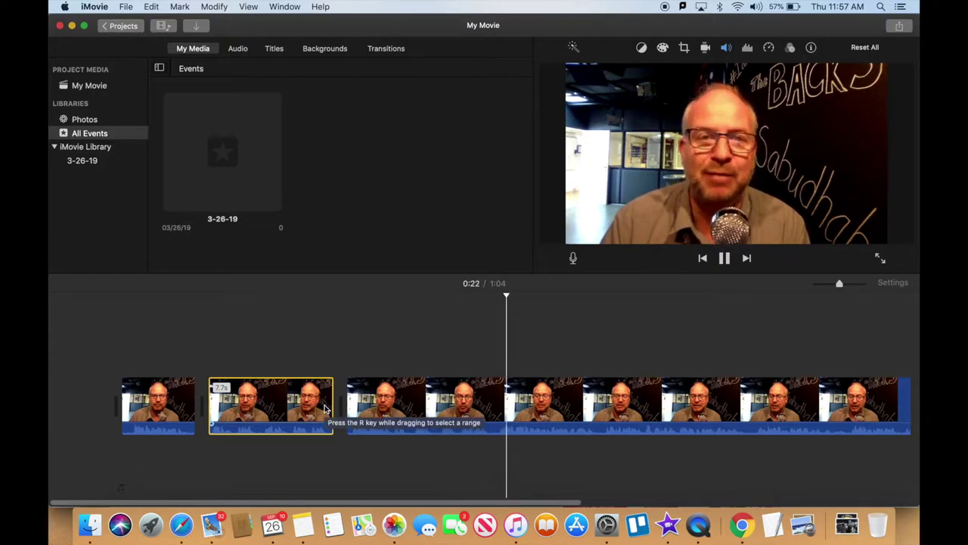
Play through the long last talking section and mark the start of the unwanted passage at about 0:37
{"action": "scroll", "coordinate": [325, 409], "scroll_direction": "right", "scroll_amount": 5}
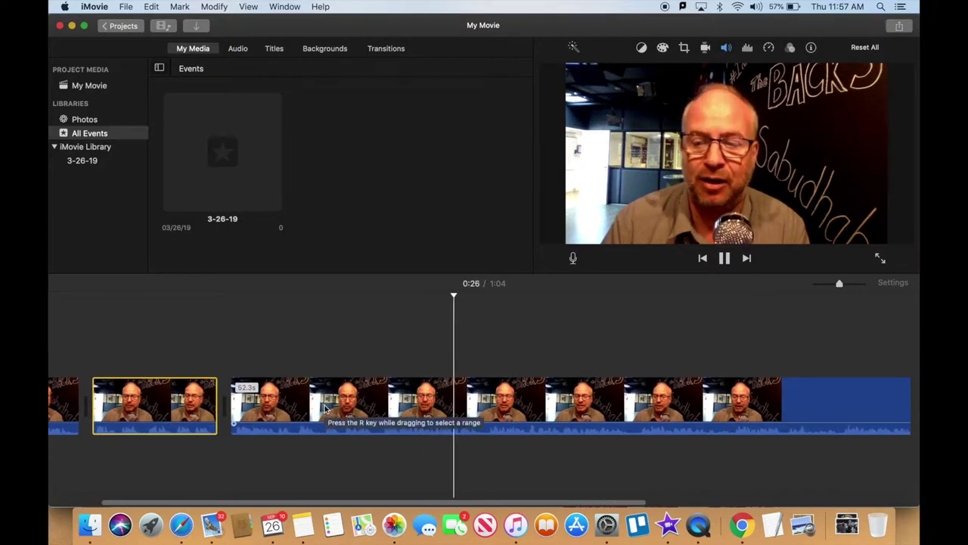
{"action": "scroll", "coordinate": [326, 408], "scroll_direction": "right", "scroll_amount": 3}
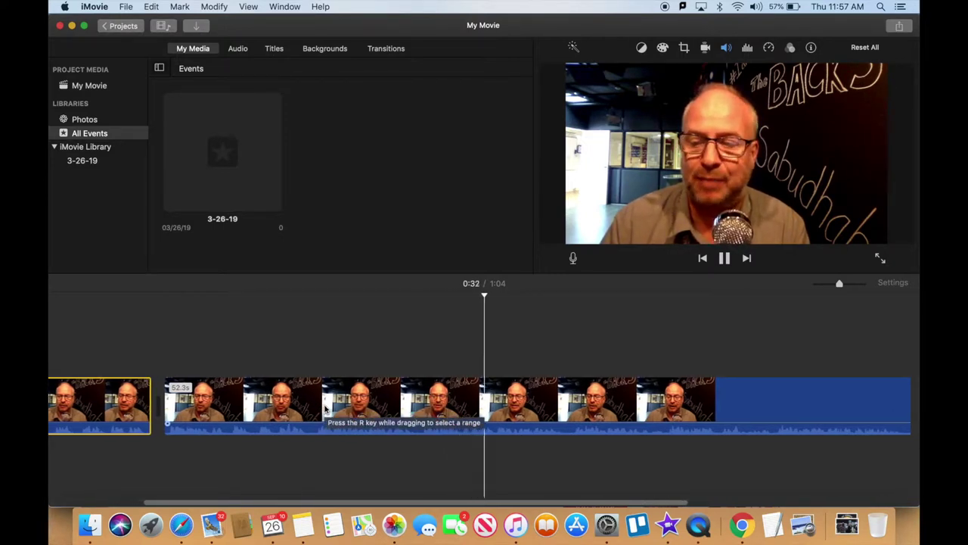
{"action": "scroll", "coordinate": [325, 408], "scroll_direction": "right", "scroll_amount": 6}
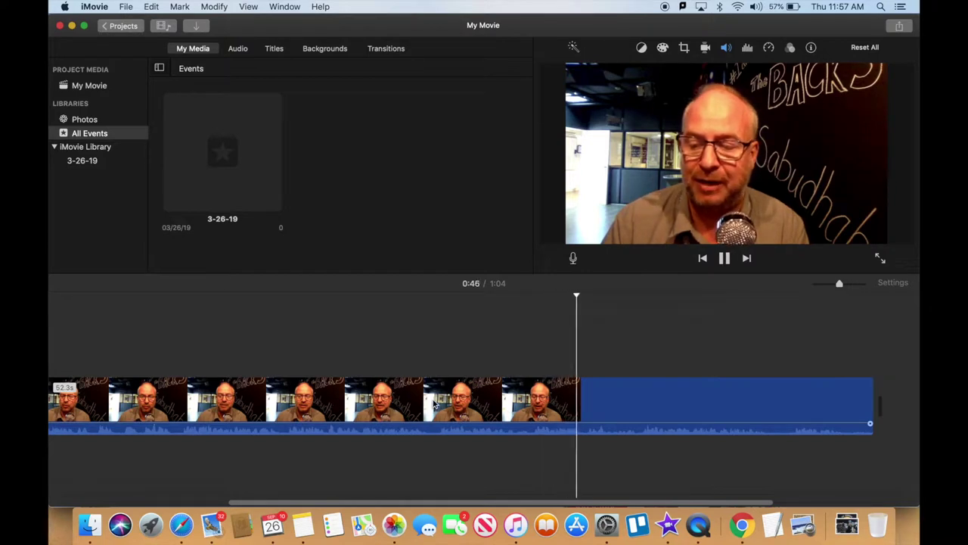
{"action": "left_click", "coordinate": [435, 405]}
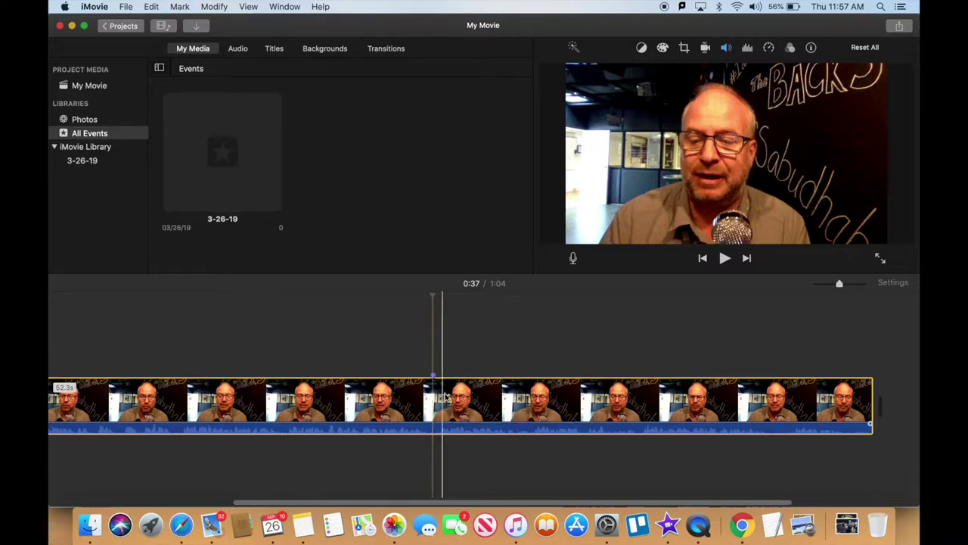
Play on from the marker at 0:37 and split the long talking section at about 0:50
{"action": "key", "text": "space"}
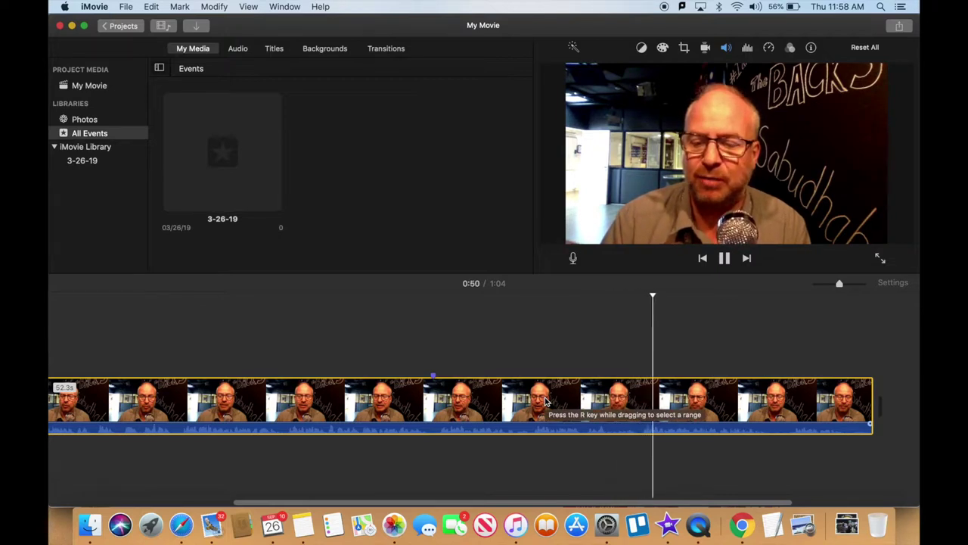
{"action": "key", "text": "space"}
{"action": "left_click", "coordinate": [641, 399]}
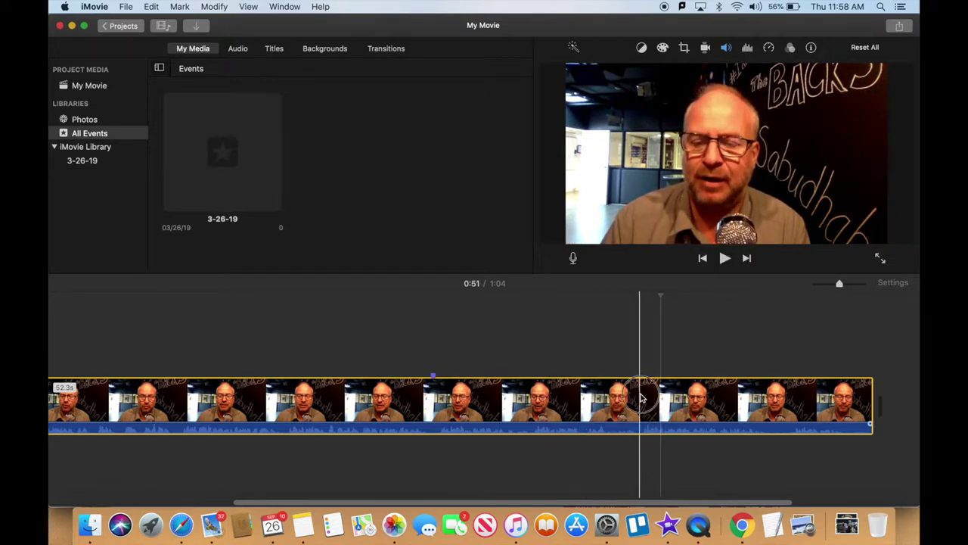
{"action": "right_click", "coordinate": [641, 399]}
{"action": "left_click", "coordinate": [658, 388]}
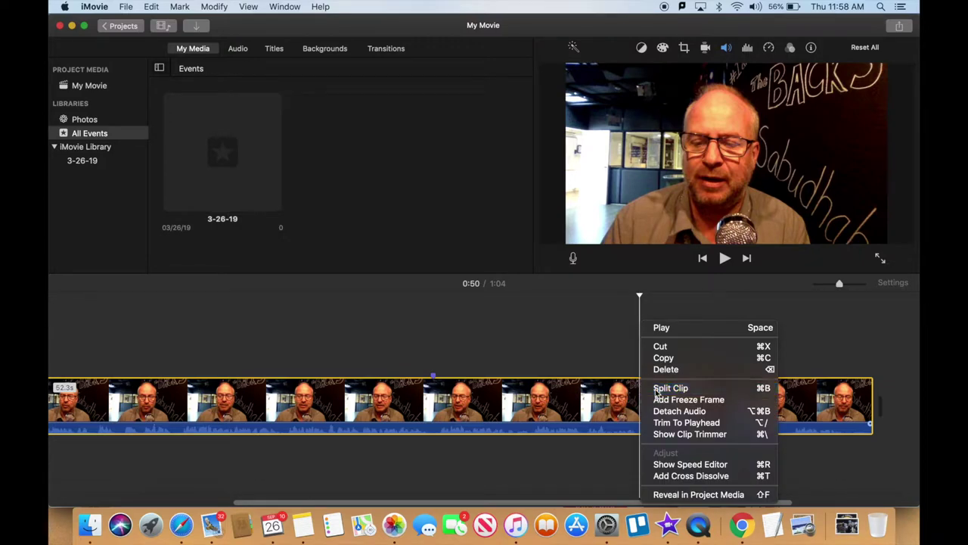
Split the long talking section at the 0:37 marker and delete the piece between 0:37 and 0:50
{"action": "right_click", "coordinate": [433, 396]}
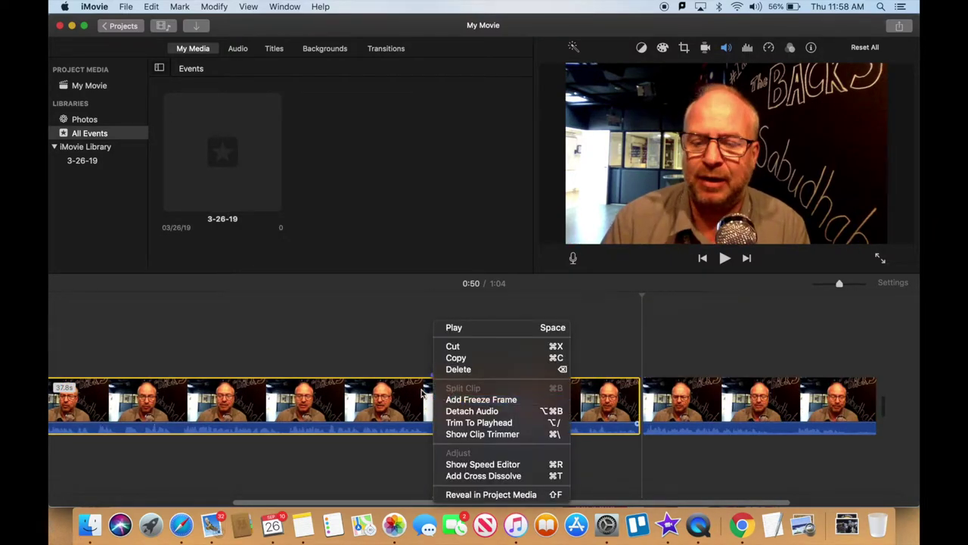
{"action": "left_click", "coordinate": [424, 393]}
{"action": "right_click", "coordinate": [434, 394]}
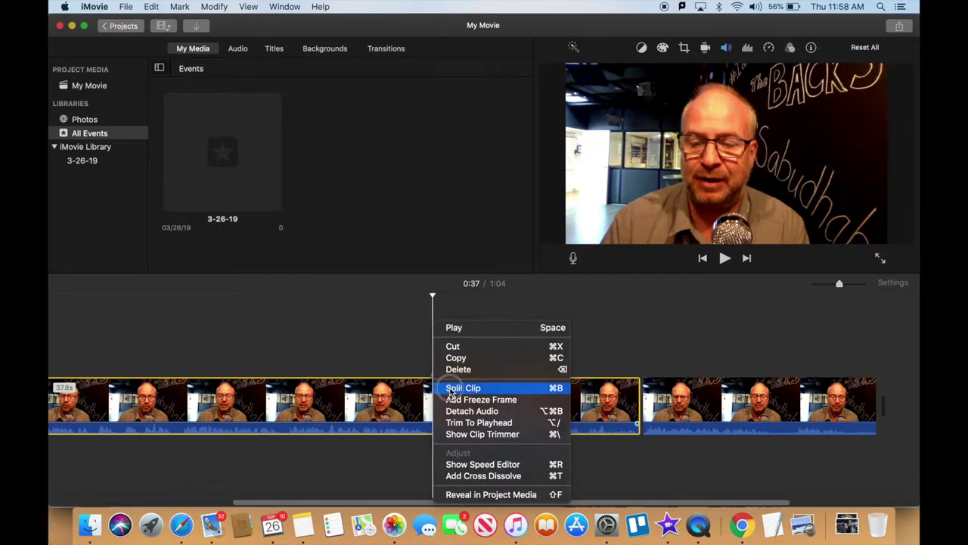
{"action": "left_click", "coordinate": [451, 387]}
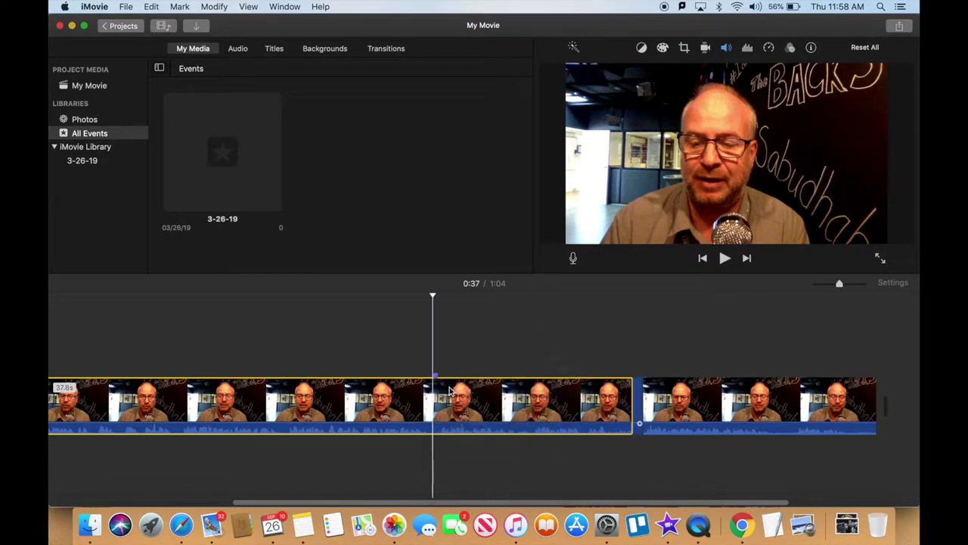
{"action": "left_click", "coordinate": [558, 401]}
{"action": "key", "text": "Delete"}
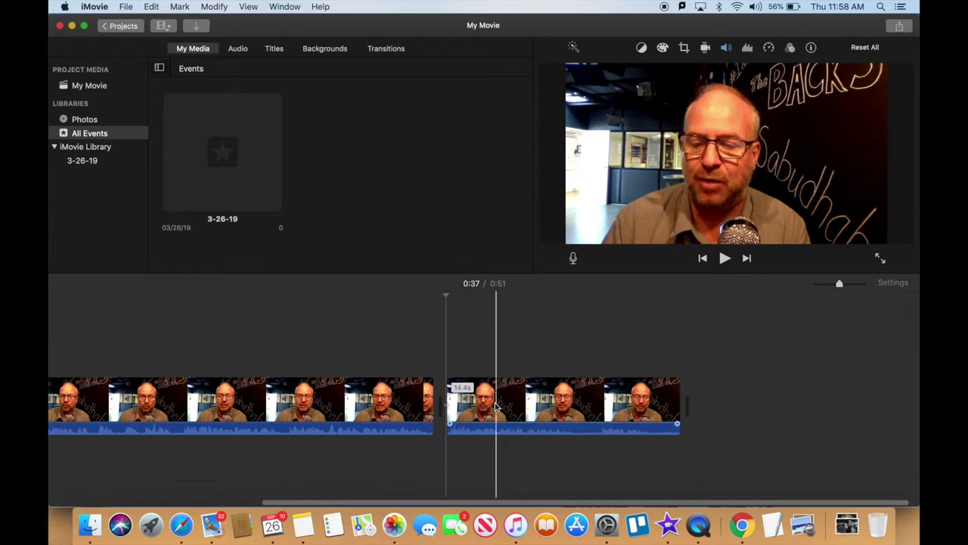
Play the last talking section and trim about 1 second off its end, just after the speech finishes
{"action": "key", "text": "space"}
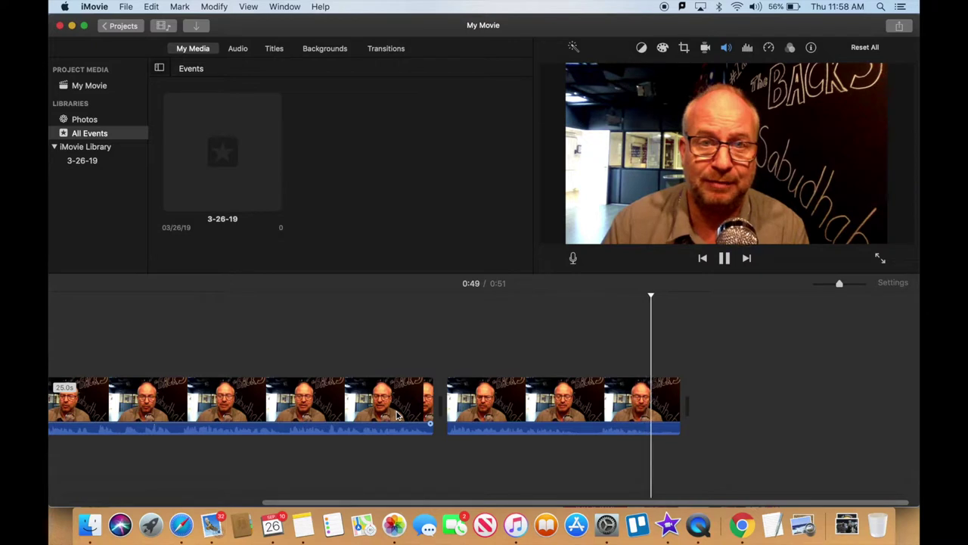
{"action": "key", "text": "space"}
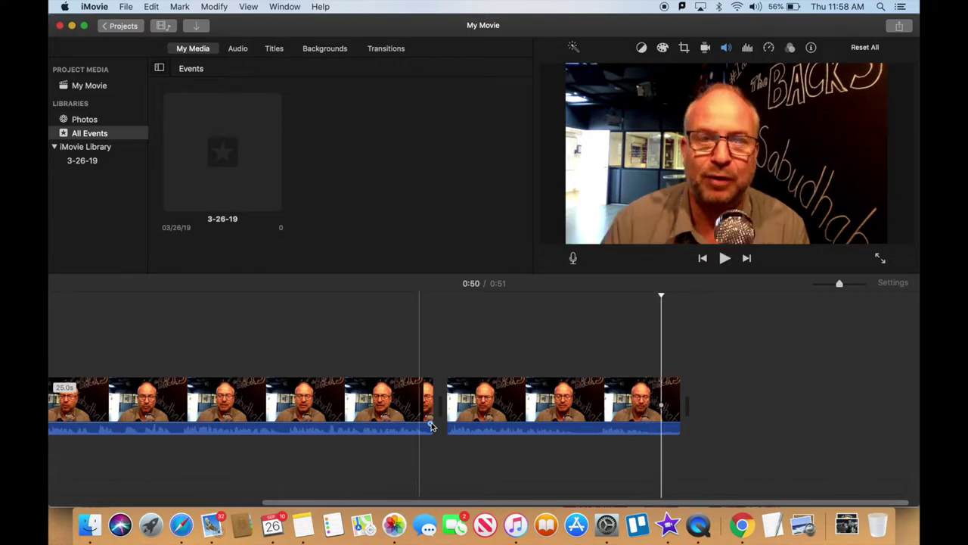
{"action": "left_click", "coordinate": [676, 402]}
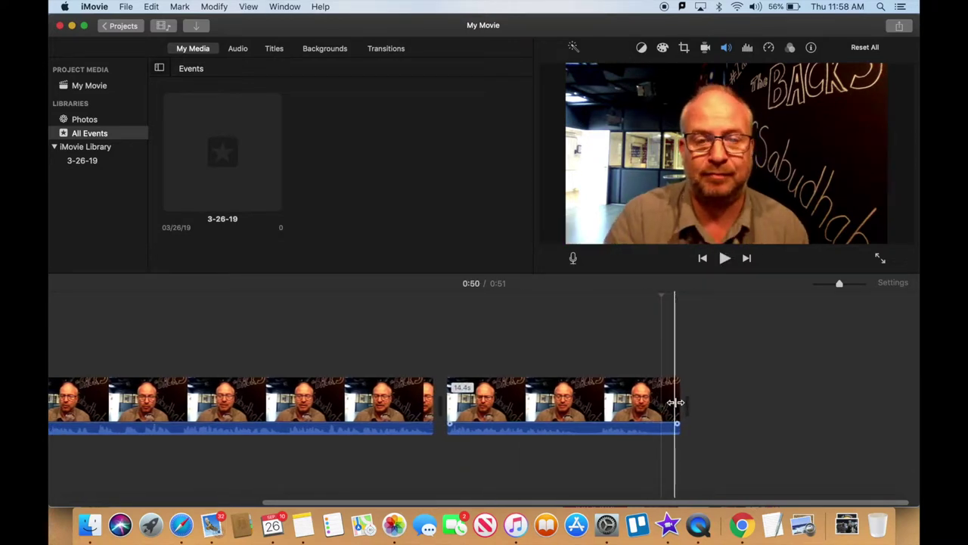
{"action": "left_click", "coordinate": [676, 402]}
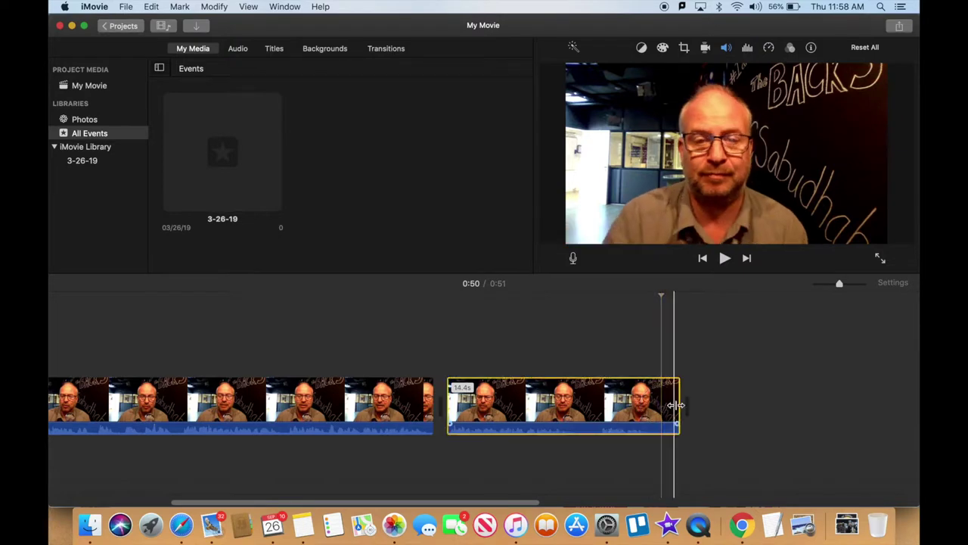
{"action": "scroll", "coordinate": [676, 406], "scroll_direction": "right", "scroll_amount": 2}
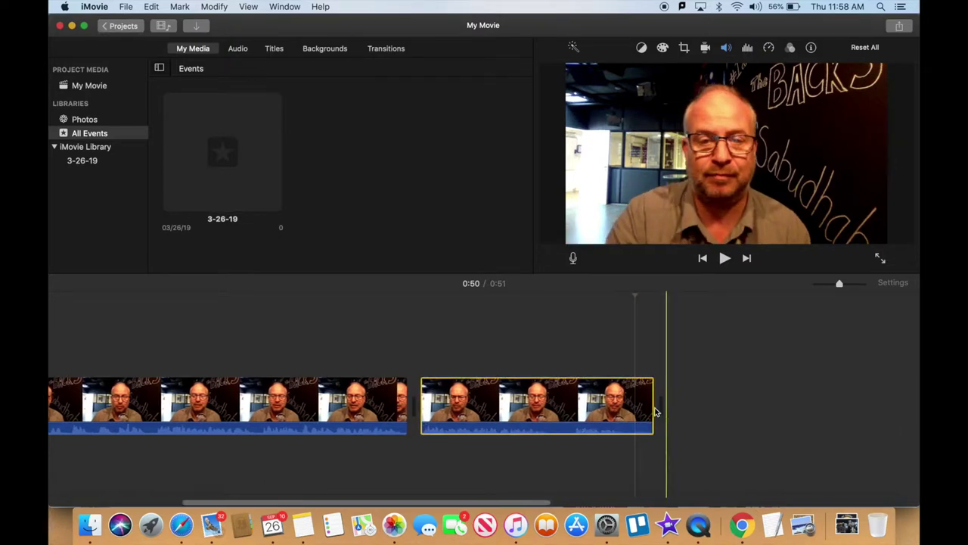
{"action": "left_click_drag", "start_coordinate": [649, 404], "coordinate": [627, 406]}
{"action": "scroll", "coordinate": [558, 406], "scroll_direction": "left", "scroll_amount": 5}
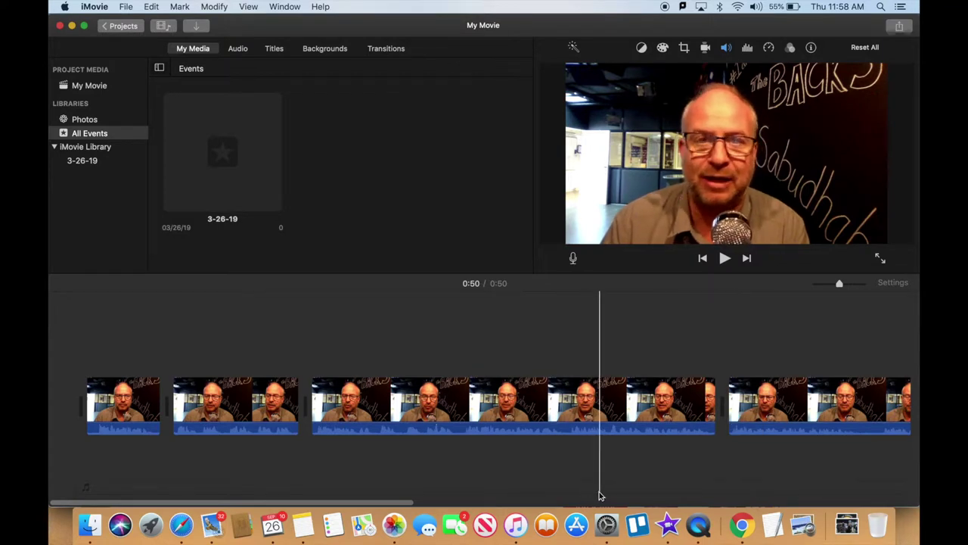
{"action": "scroll", "coordinate": [599, 495], "scroll_direction": "right", "scroll_amount": 5}
{"action": "left_click_drag", "start_coordinate": [265, 450], "coordinate": [507, 441]}
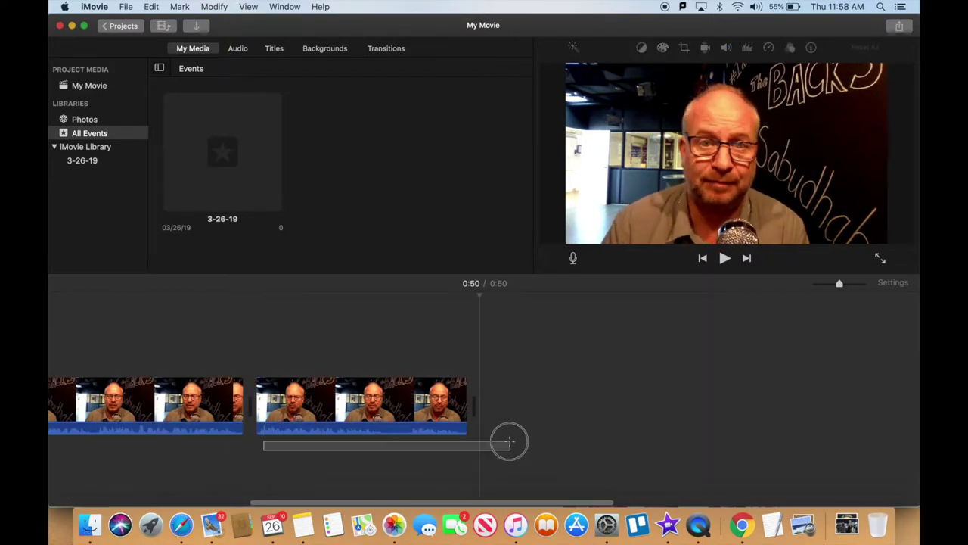
Add "Butterfly video" from the iMovie Basics folder in Finder as an overlay above the start of the second talking section
{"action": "scroll", "coordinate": [492, 465], "scroll_direction": "left", "scroll_amount": 5}
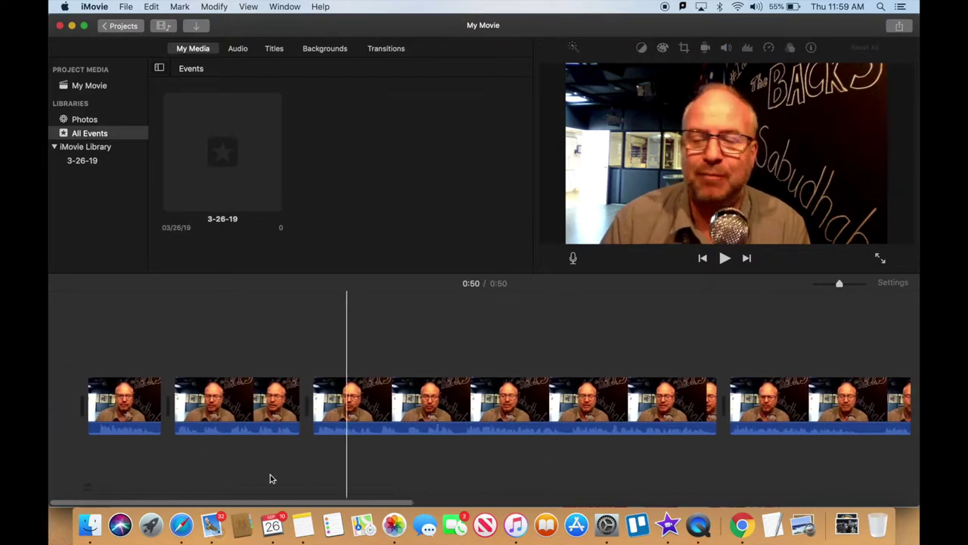
{"action": "left_click", "coordinate": [89, 528]}
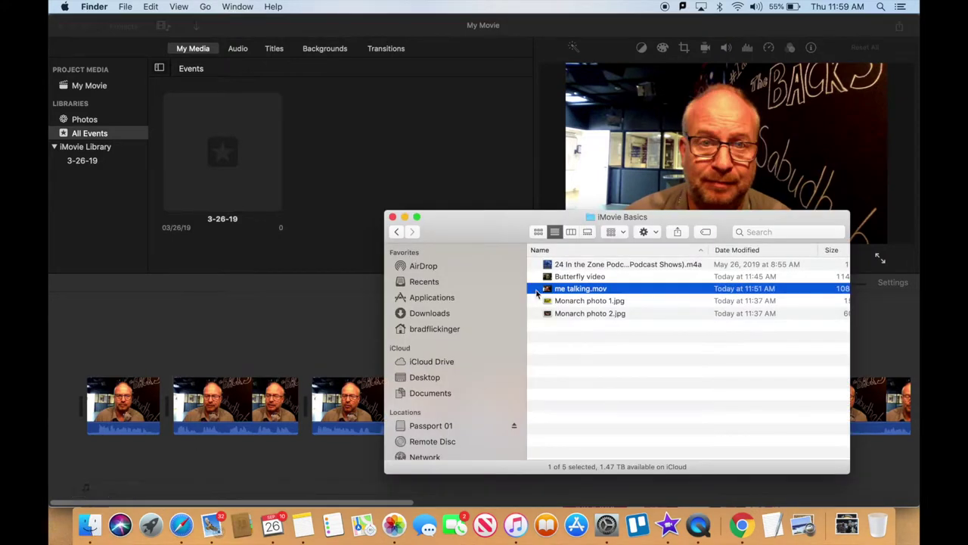
{"action": "left_click", "coordinate": [579, 277]}
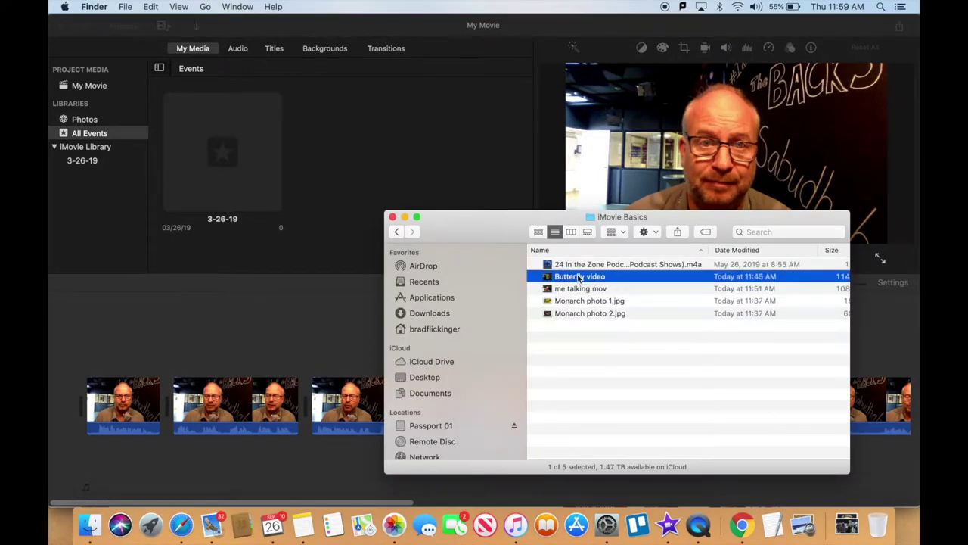
{"action": "left_click_drag", "start_coordinate": [558, 278], "coordinate": [194, 333]}
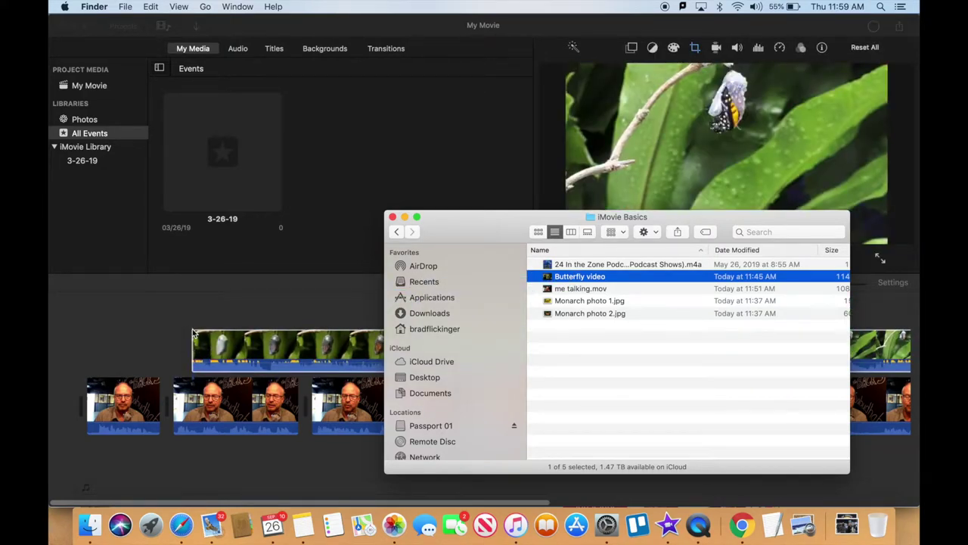
Play the opening of the butterfly overlay to check its title and sound
{"action": "left_click", "coordinate": [185, 324]}
{"action": "key", "text": "space"}
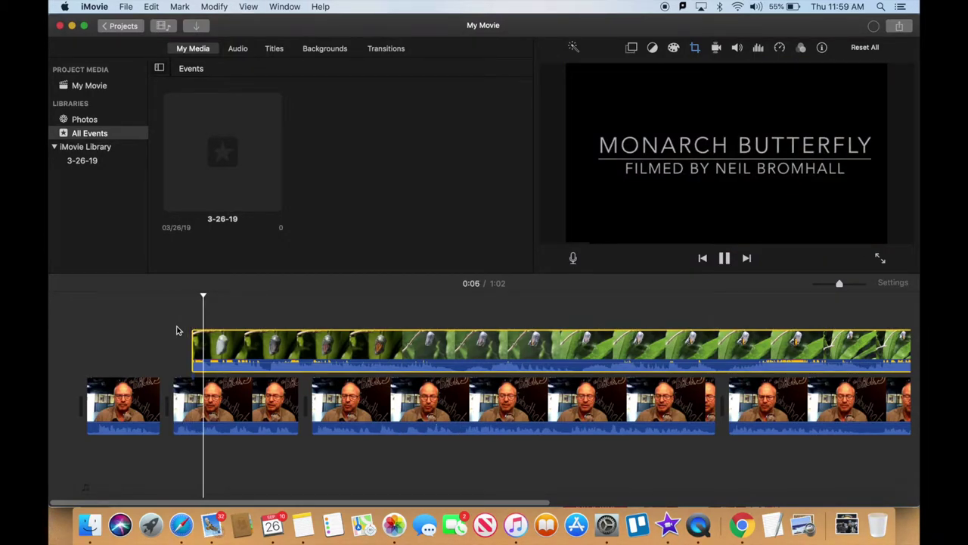
{"action": "key", "text": "space"}
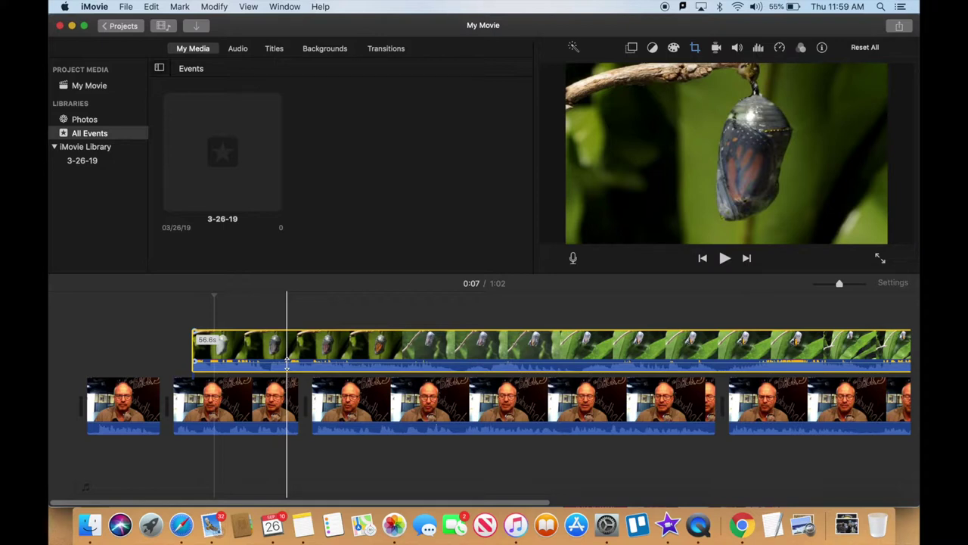
Set the butterfly overlay's volume to 0%
{"action": "left_click", "coordinate": [330, 352]}
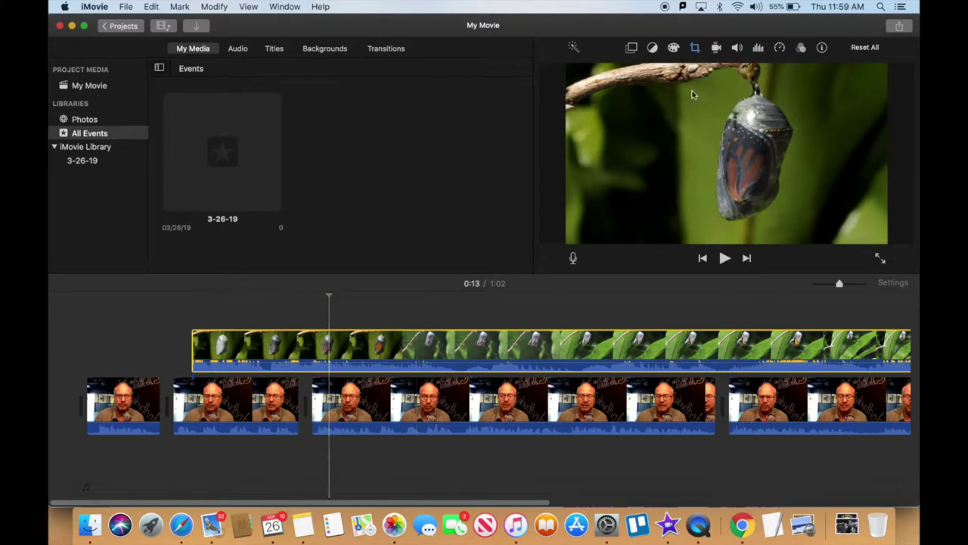
{"action": "left_click", "coordinate": [717, 49]}
{"action": "left_click", "coordinate": [737, 48]}
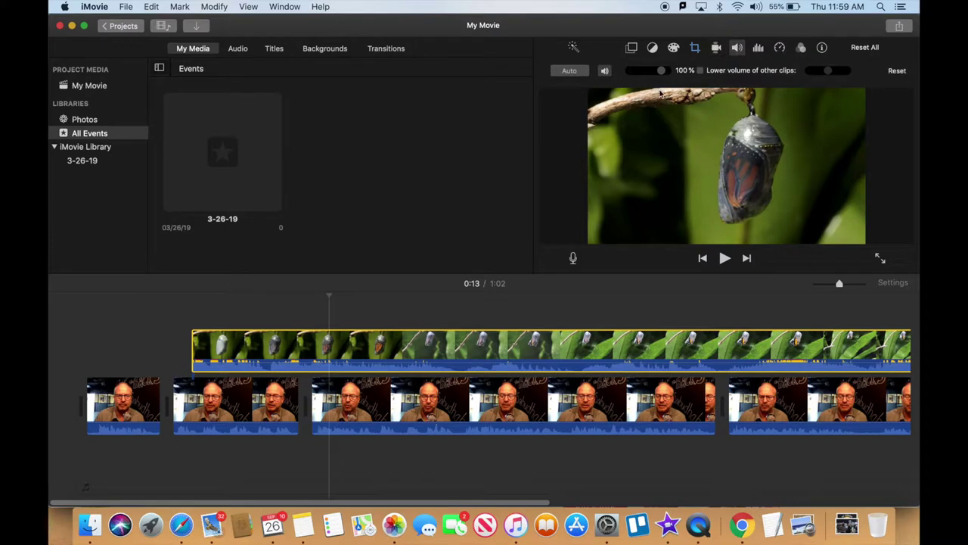
{"action": "left_click_drag", "start_coordinate": [662, 71], "coordinate": [619, 72]}
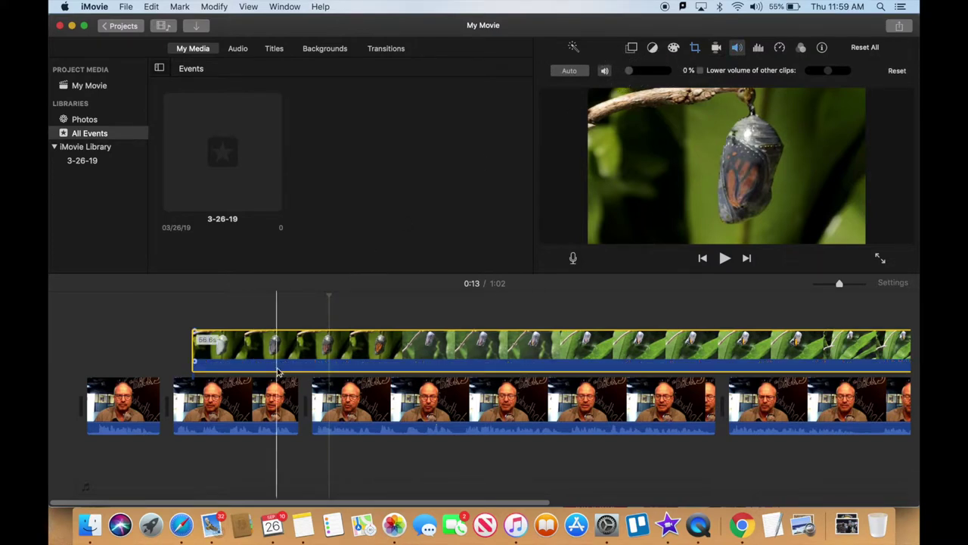
Play the muted butterfly overlay over the talking and trim about 3.8 seconds off its start to remove the title
{"action": "left_click", "coordinate": [227, 346]}
{"action": "key", "text": "space"}
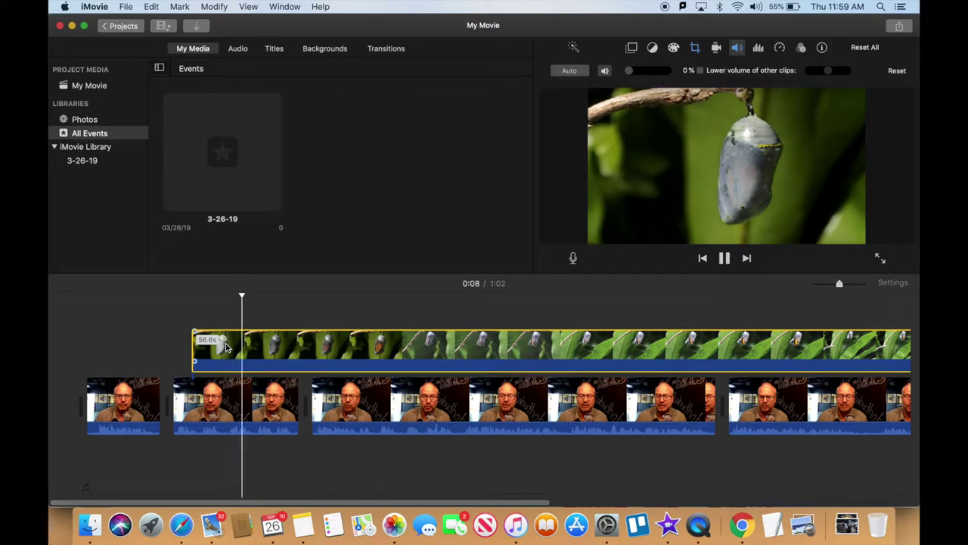
{"action": "key", "text": "space"}
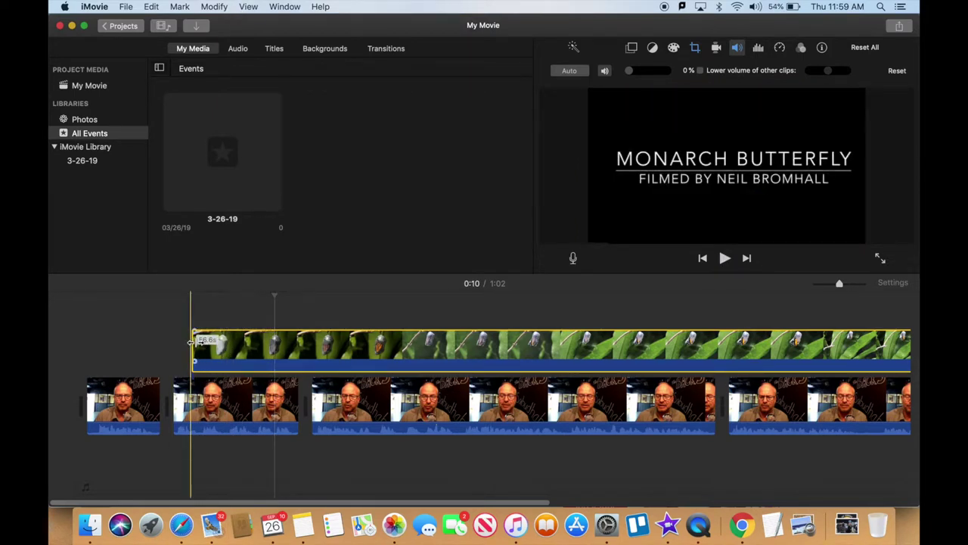
{"action": "left_click_drag", "start_coordinate": [214, 340], "coordinate": [255, 339]}
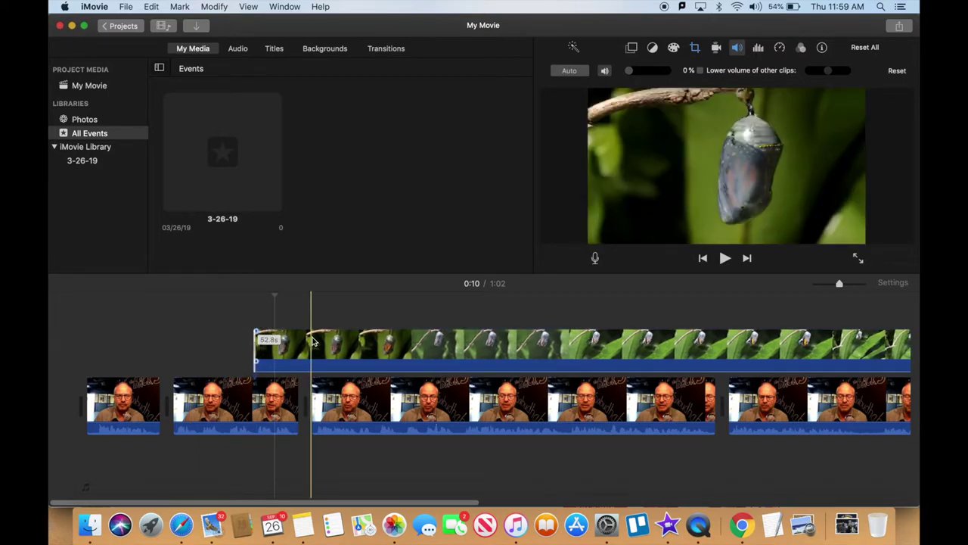
Split the butterfly overlay at about 0:38 and delete the part before the split
{"action": "scroll", "coordinate": [386, 351], "scroll_direction": "right", "scroll_amount": 5}
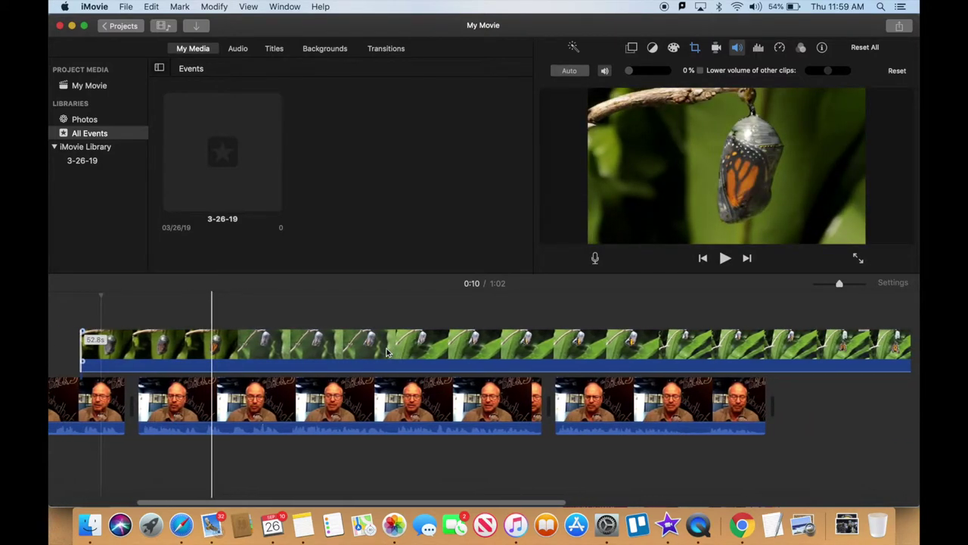
{"action": "left_click", "coordinate": [570, 345]}
{"action": "right_click", "coordinate": [570, 345]}
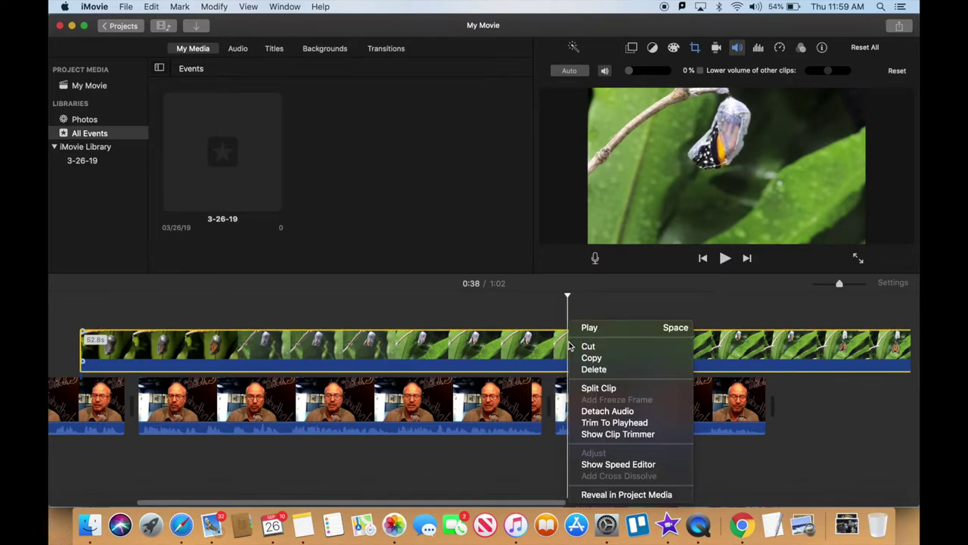
{"action": "left_click", "coordinate": [594, 386]}
{"action": "key", "text": "Delete"}
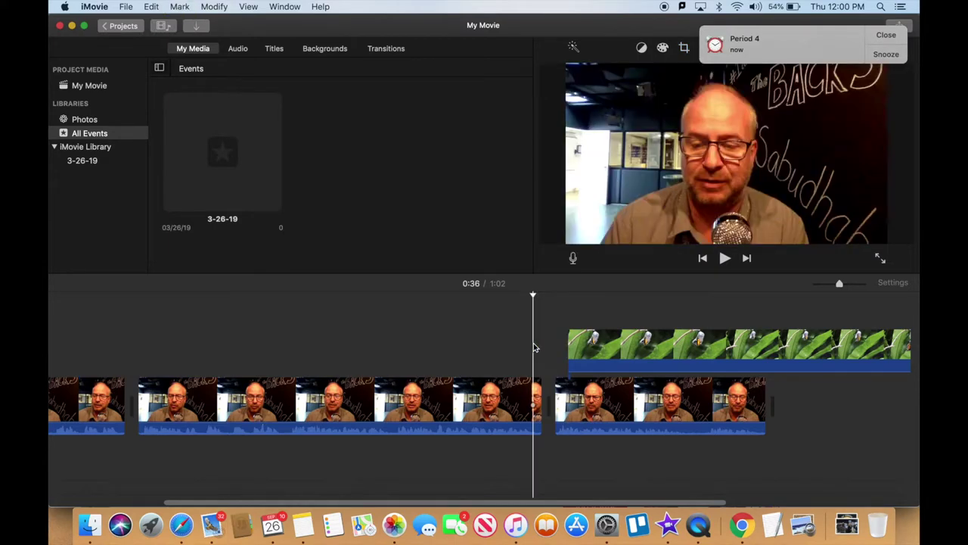
Move the remaining butterfly overlay earlier, starting near the end of the second talking section, and trim its end to 15.7 s
{"action": "left_click_drag", "start_coordinate": [647, 346], "coordinate": [235, 330]}
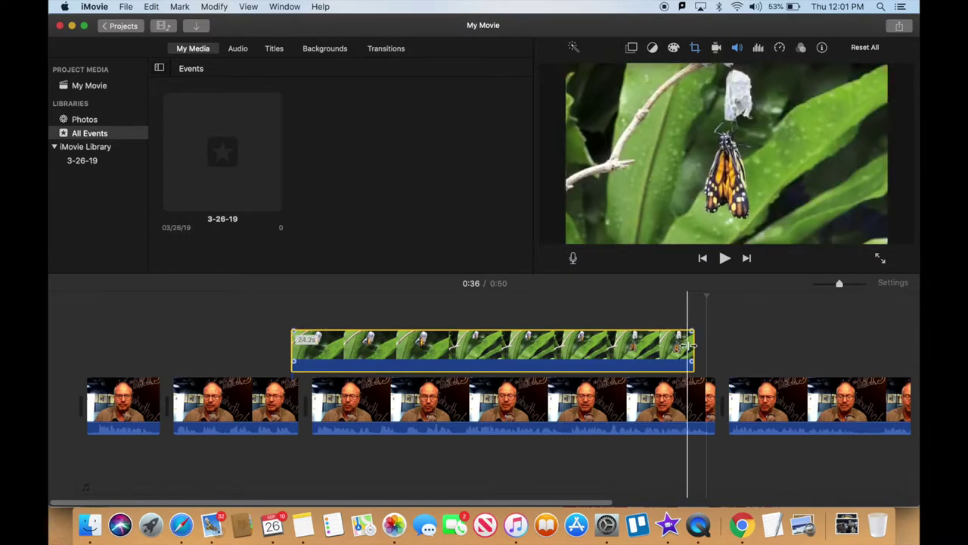
{"action": "left_click_drag", "start_coordinate": [681, 346], "coordinate": [634, 346]}
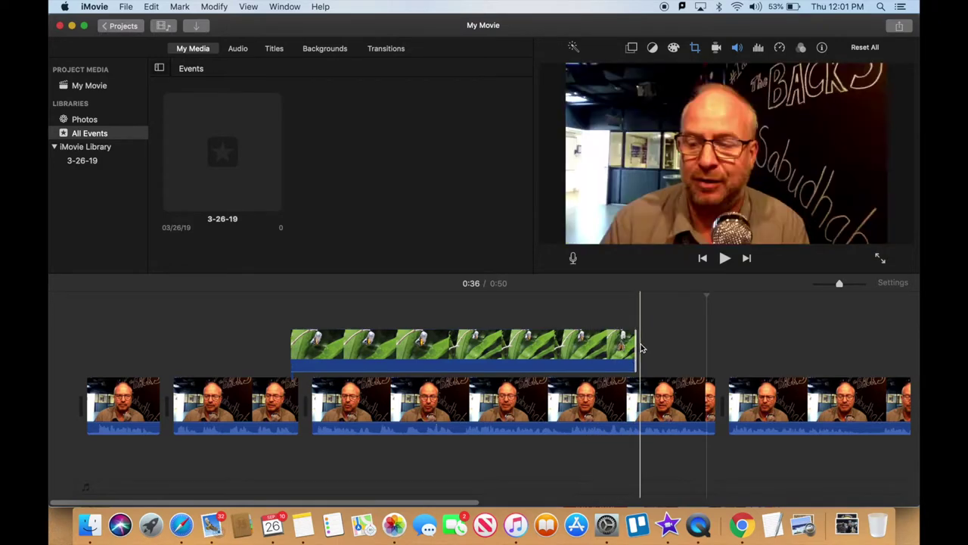
{"action": "left_click_drag", "start_coordinate": [623, 346], "coordinate": [593, 346]}
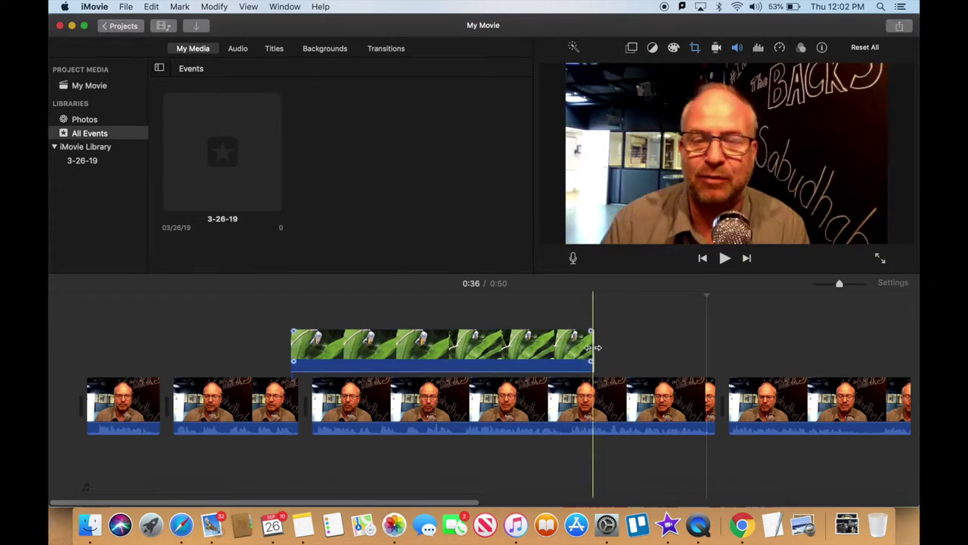
{"action": "left_click_drag", "start_coordinate": [587, 346], "coordinate": [557, 347]}
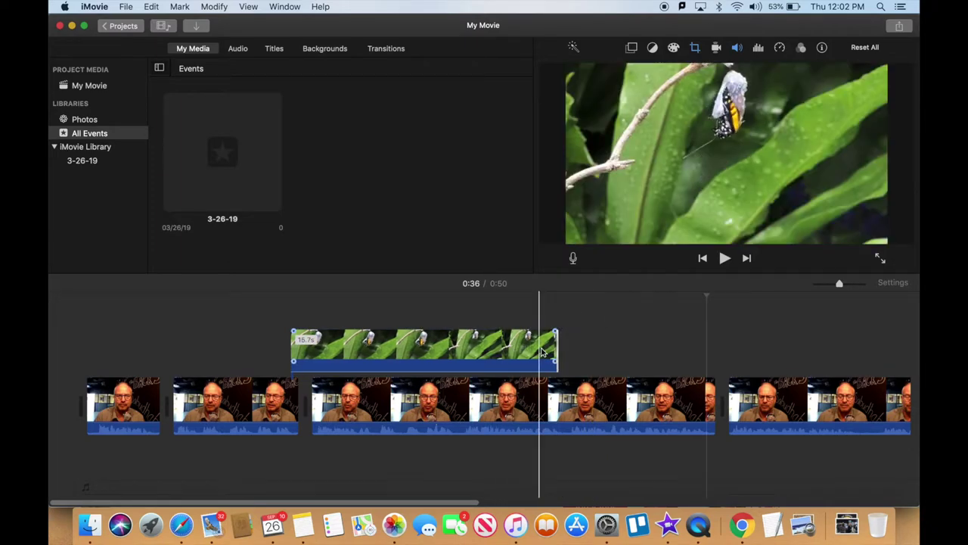
Shift the butterfly overlay to start about midway through the second talking section and play the movie to check its timing
{"action": "right_click", "coordinate": [470, 347]}
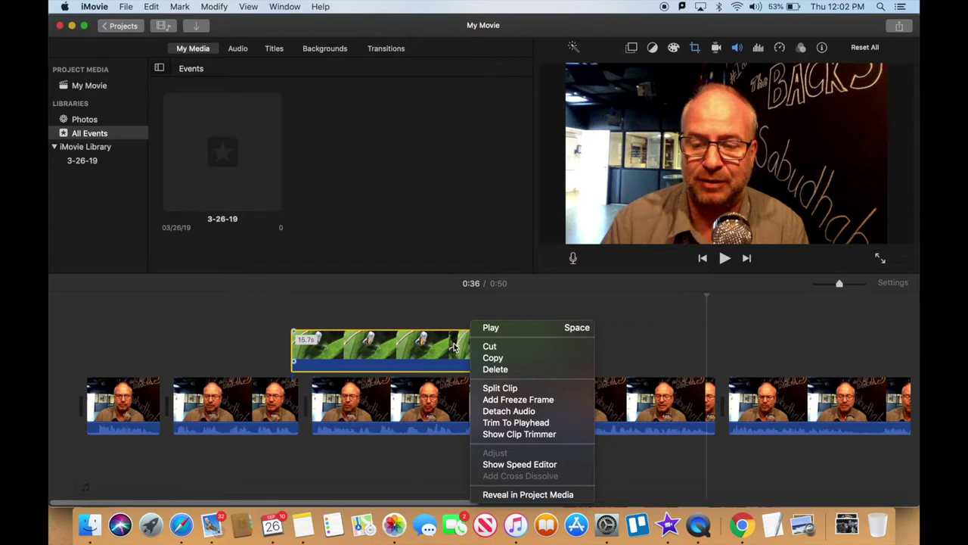
{"action": "left_click", "coordinate": [374, 354]}
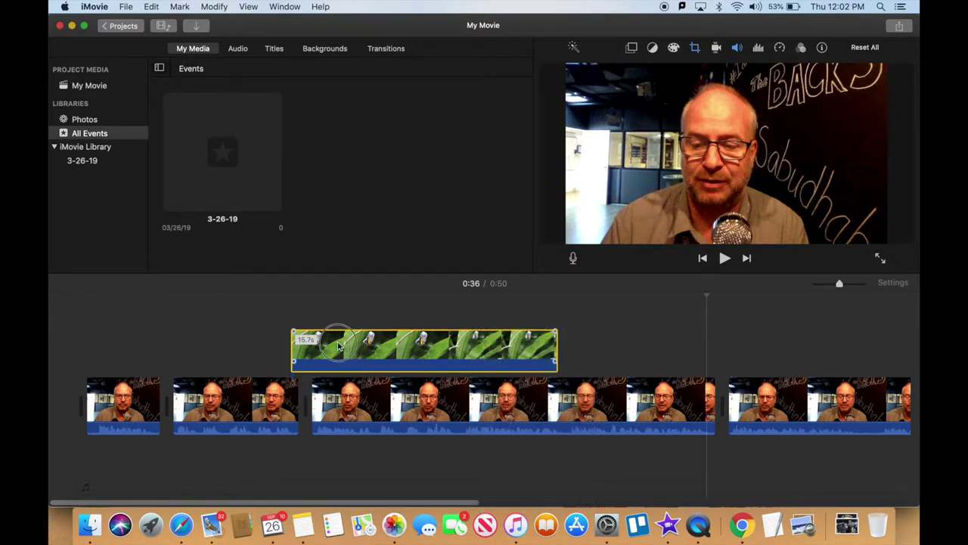
{"action": "left_click_drag", "start_coordinate": [338, 346], "coordinate": [275, 344]}
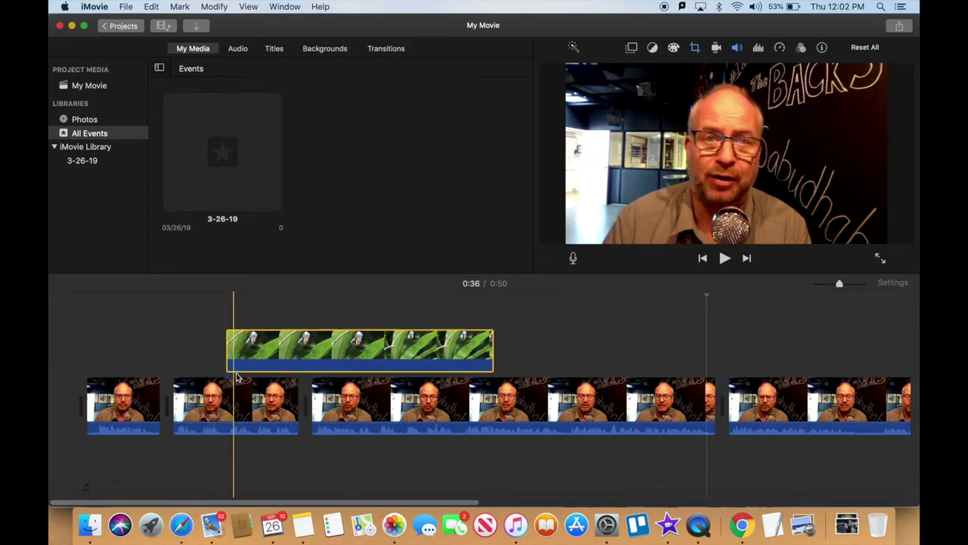
{"action": "key", "text": "space"}
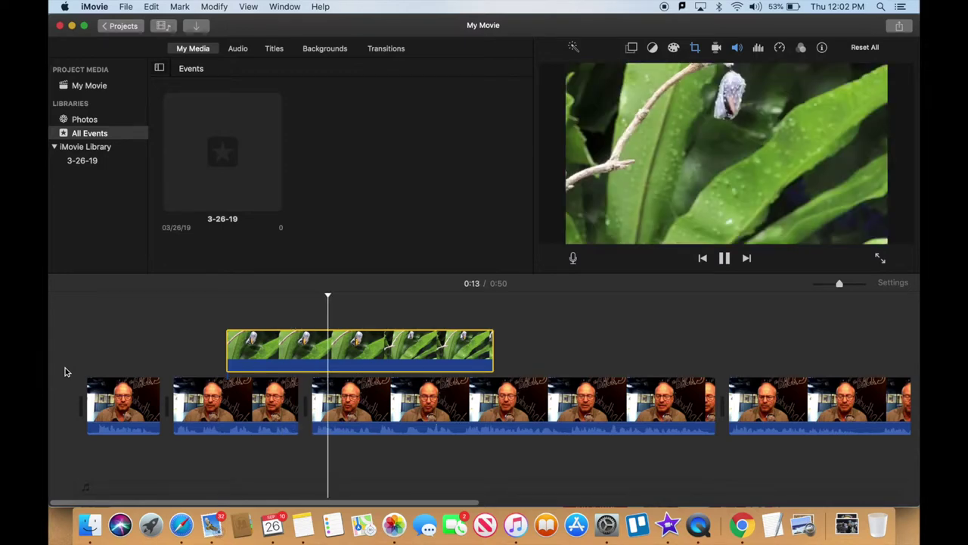
{"action": "key", "text": "space"}
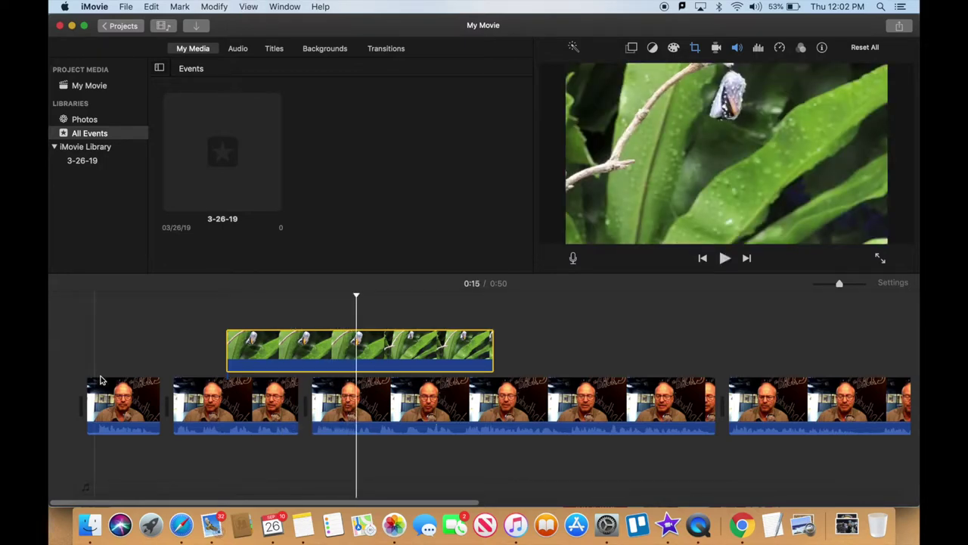
From Finder's iMovie Basics folder, overlay Monarch photo 1.jpg above the third talking section and Monarch photo 2.jpg across the cut into the last section
{"action": "scroll", "coordinate": [587, 343], "scroll_direction": "right", "scroll_amount": 4}
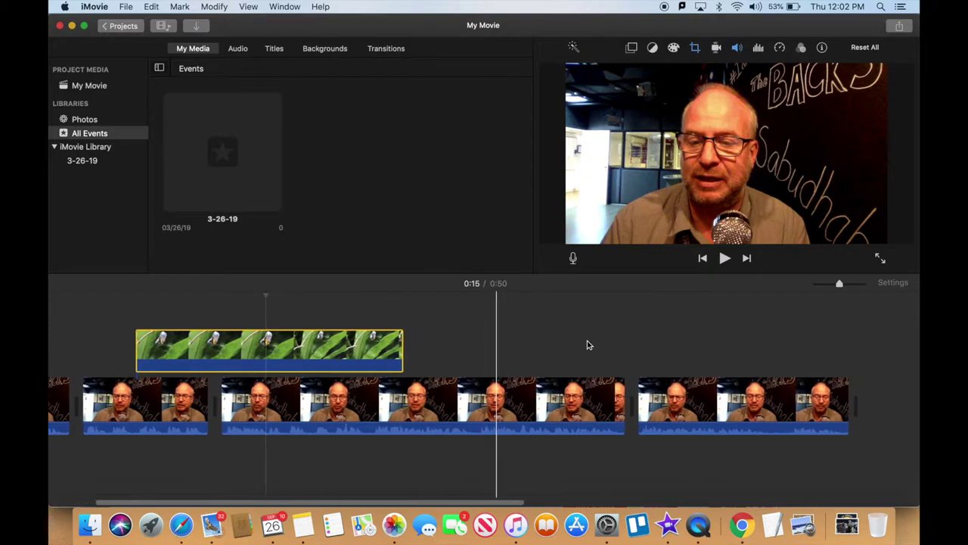
{"action": "left_click", "coordinate": [104, 535]}
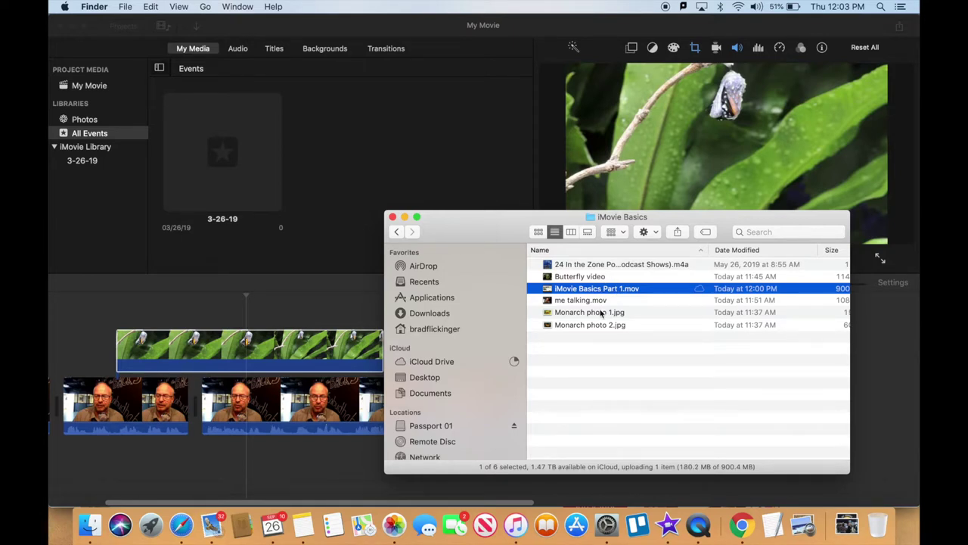
{"action": "left_click", "coordinate": [607, 353]}
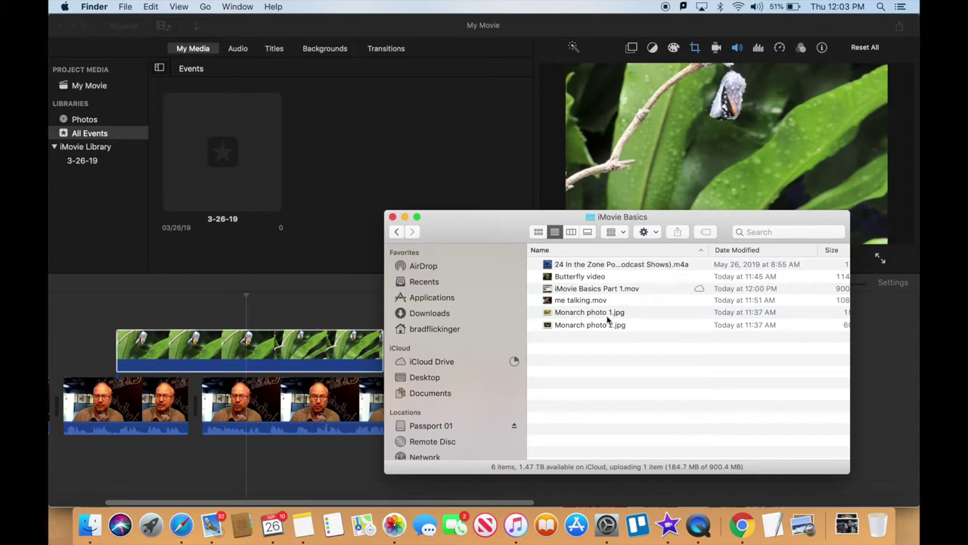
{"action": "left_click", "coordinate": [581, 314]}
{"action": "left_click_drag", "start_coordinate": [574, 225], "coordinate": [688, 89]}
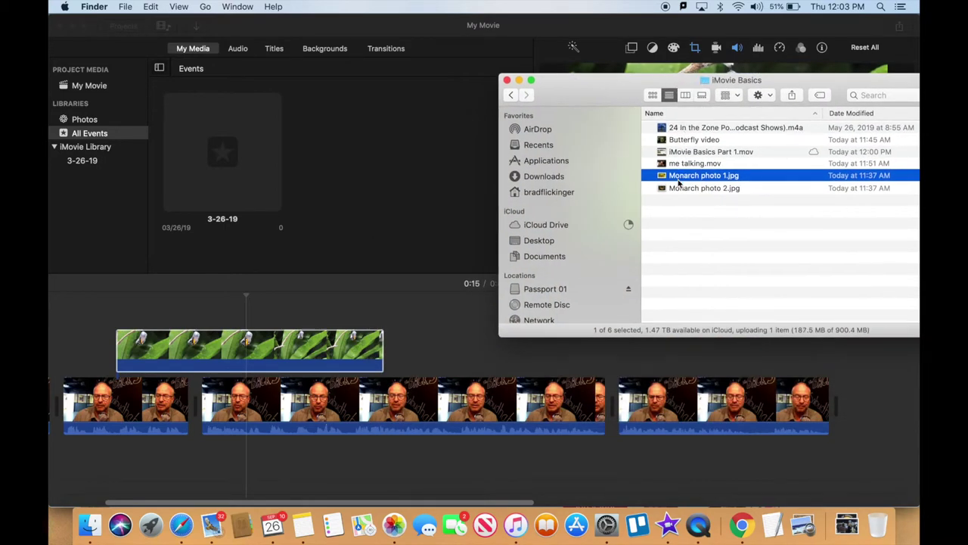
{"action": "left_click_drag", "start_coordinate": [683, 178], "coordinate": [455, 340]}
{"action": "left_click", "coordinate": [478, 348]}
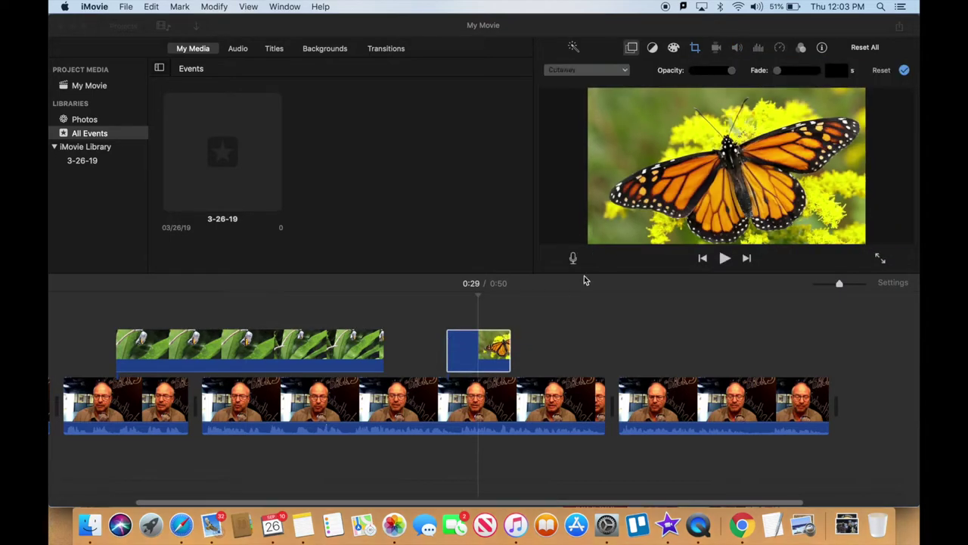
{"action": "left_click", "coordinate": [89, 524]}
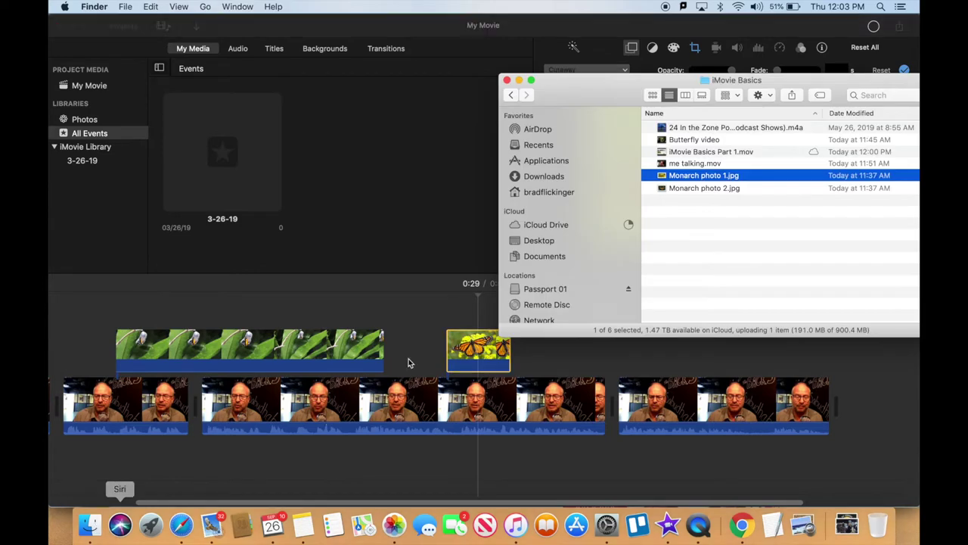
{"action": "left_click_drag", "start_coordinate": [684, 191], "coordinate": [587, 350]}
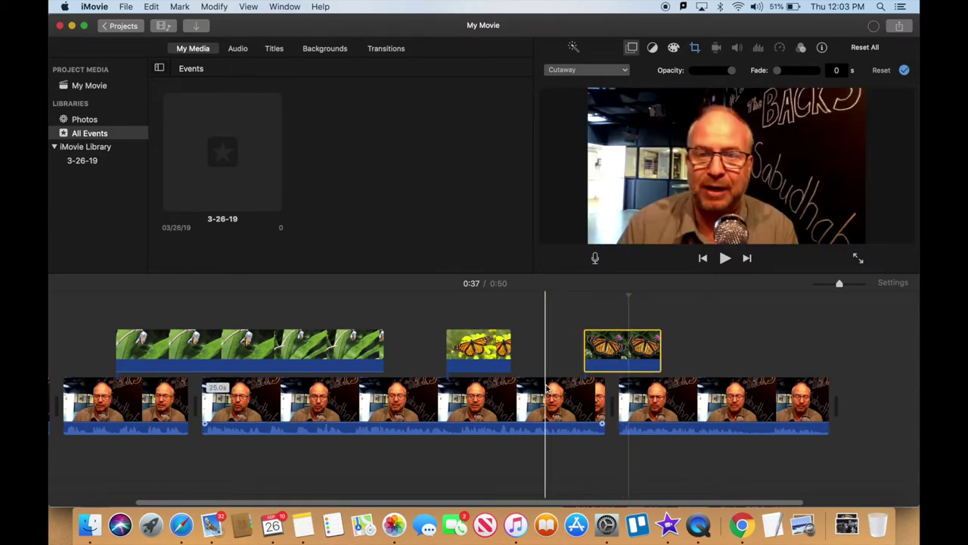
Play the photo overlays over the talking, extending the first photo to 6.0 s and the second to 8.3 s
{"action": "scroll", "coordinate": [606, 401], "scroll_direction": "left", "scroll_amount": 3}
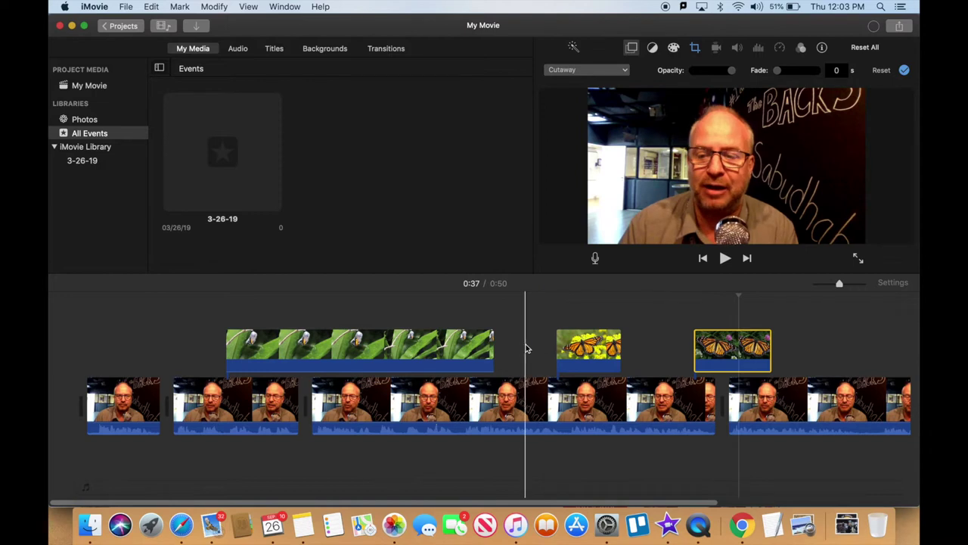
{"action": "key", "text": "space"}
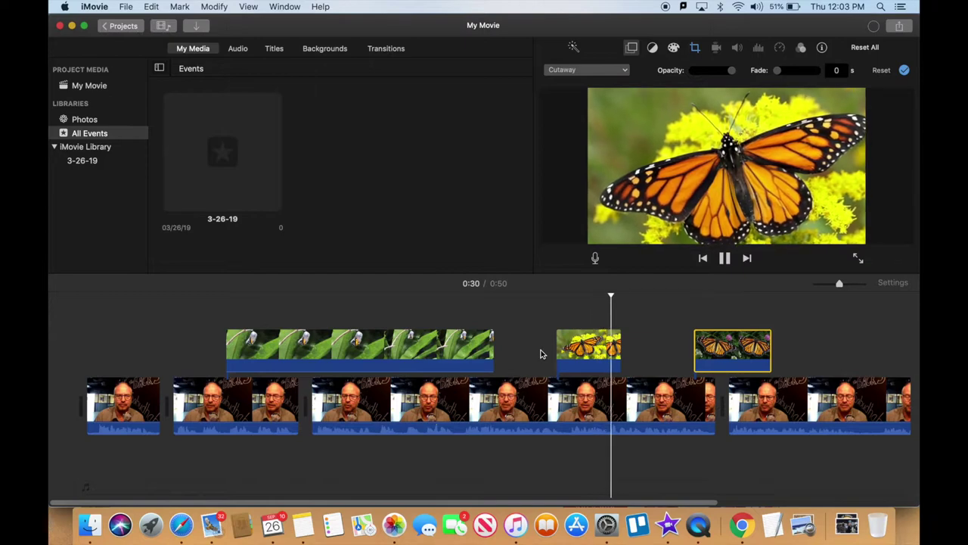
{"action": "left_click", "coordinate": [620, 343]}
{"action": "left_click_drag", "start_coordinate": [620, 342], "coordinate": [653, 343]}
{"action": "key", "text": "space"}
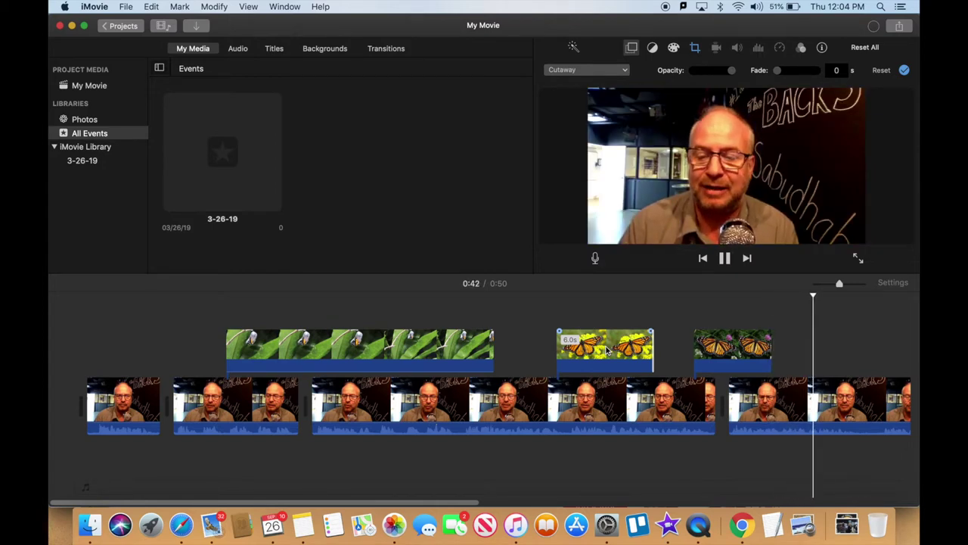
{"action": "scroll", "coordinate": [608, 349], "scroll_direction": "right", "scroll_amount": 5}
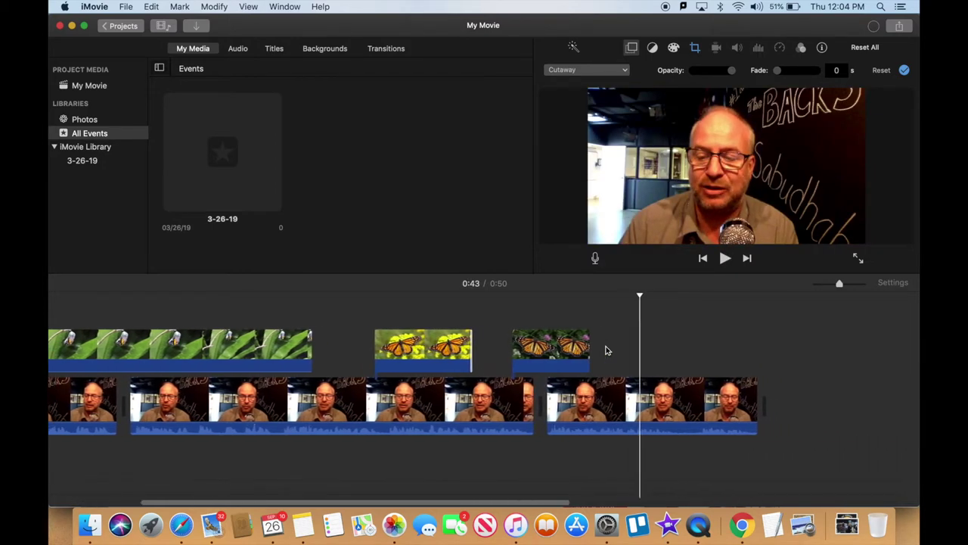
{"action": "left_click_drag", "start_coordinate": [606, 350], "coordinate": [671, 348]}
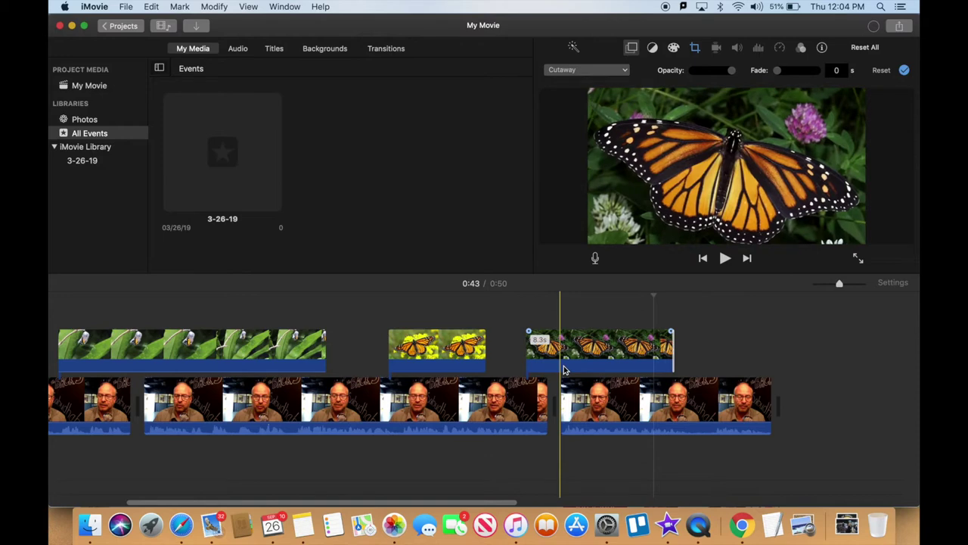
Add the "24 In the Zone Podcast Sports Stager" audio file from Finder's iMovie Basics folder beneath the start of the first talking section
{"action": "left_click", "coordinate": [91, 529]}
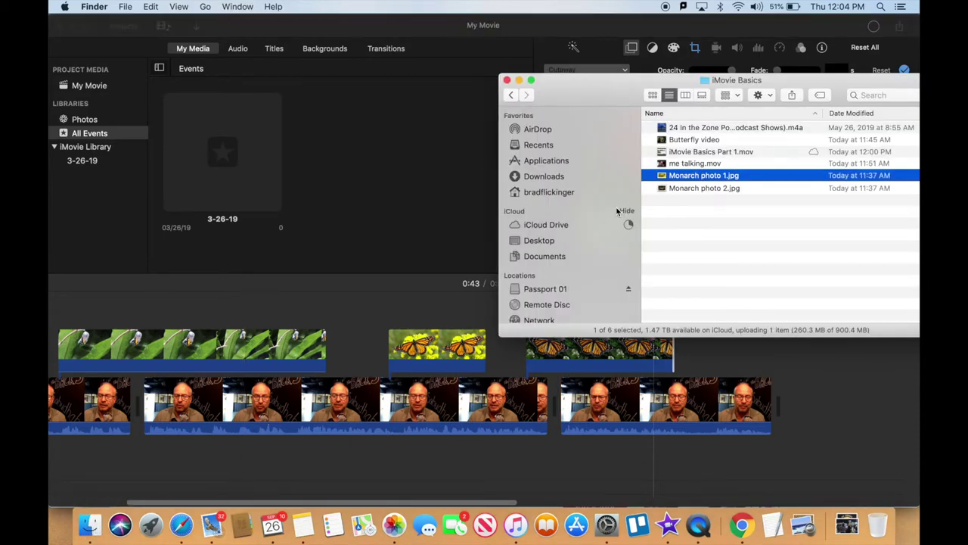
{"action": "left_click", "coordinate": [690, 129]}
{"action": "scroll", "coordinate": [405, 381], "scroll_direction": "left", "scroll_amount": 5}
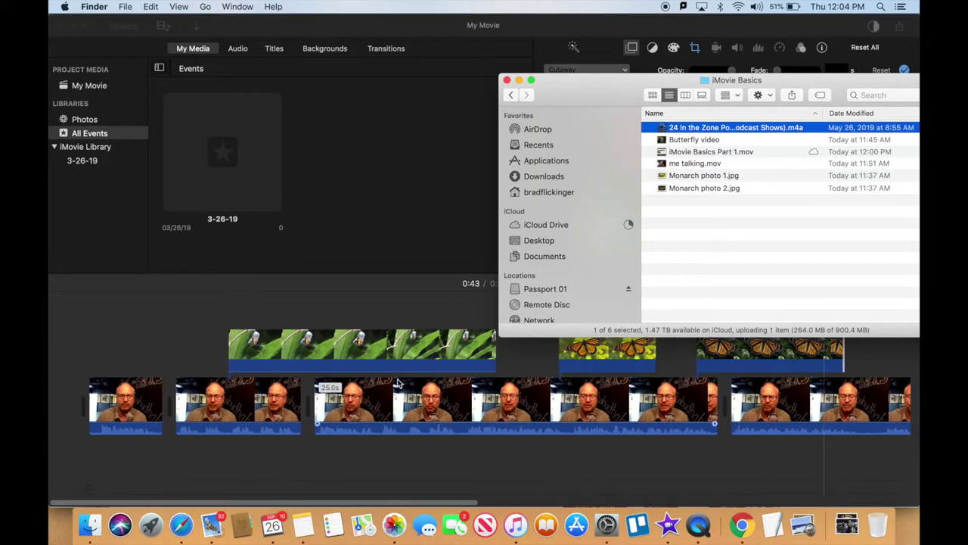
{"action": "left_click_drag", "start_coordinate": [695, 128], "coordinate": [87, 466]}
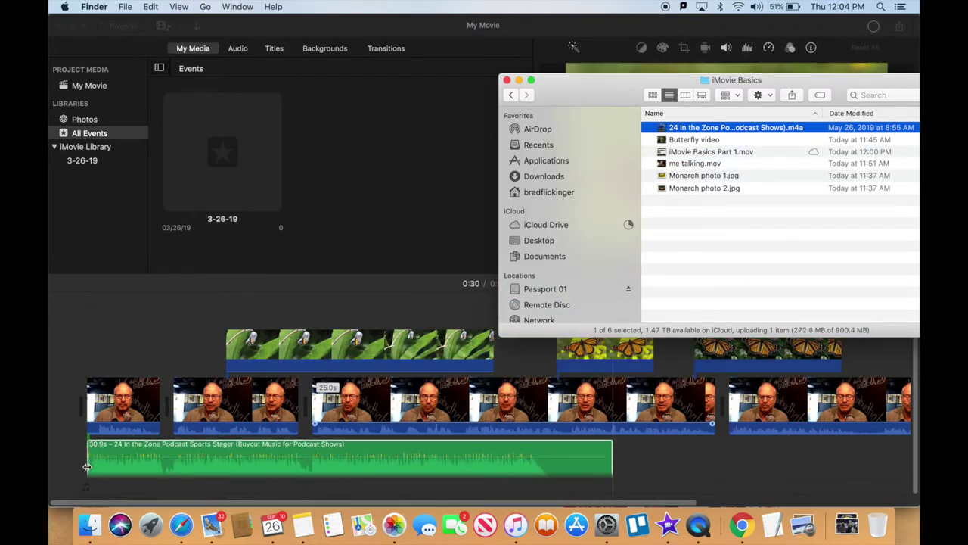
Set the music clip's volume to 28% and play the movie's opening to check the balance with the voice
{"action": "left_click", "coordinate": [136, 456]}
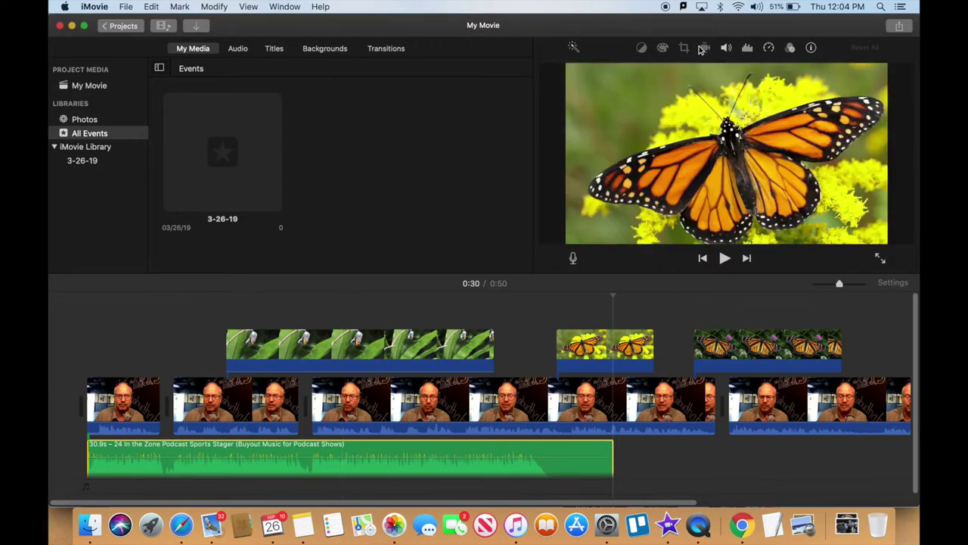
{"action": "left_click", "coordinate": [726, 49]}
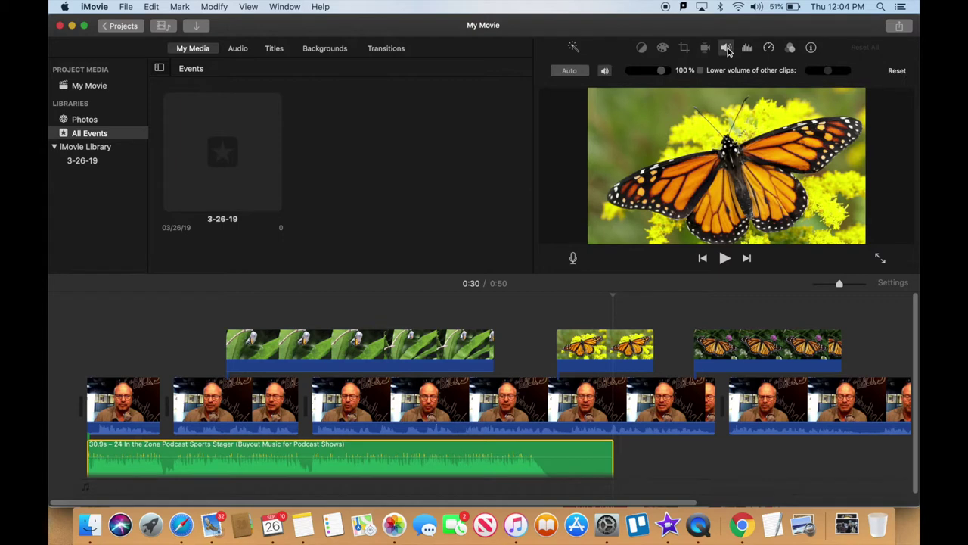
{"action": "left_click_drag", "start_coordinate": [662, 73], "coordinate": [645, 74]}
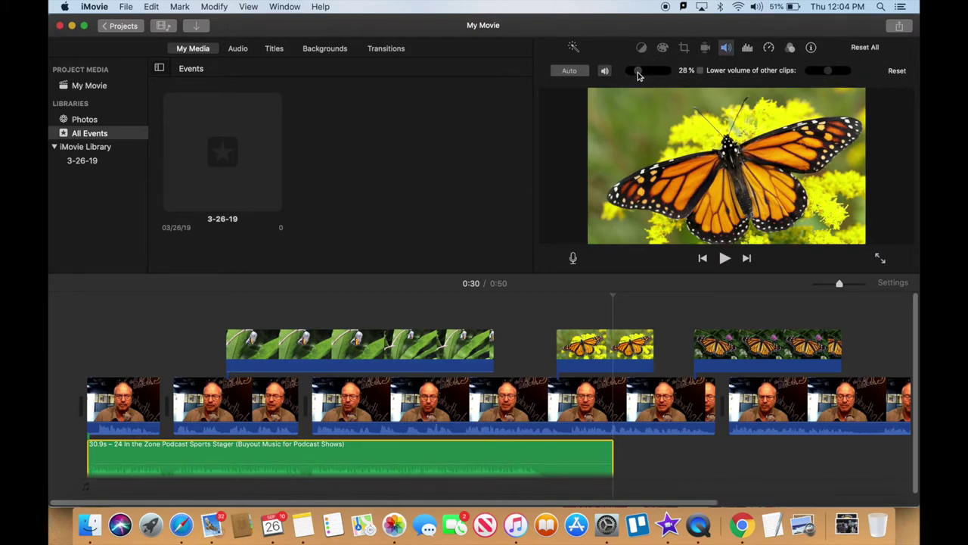
{"action": "key", "text": "space"}
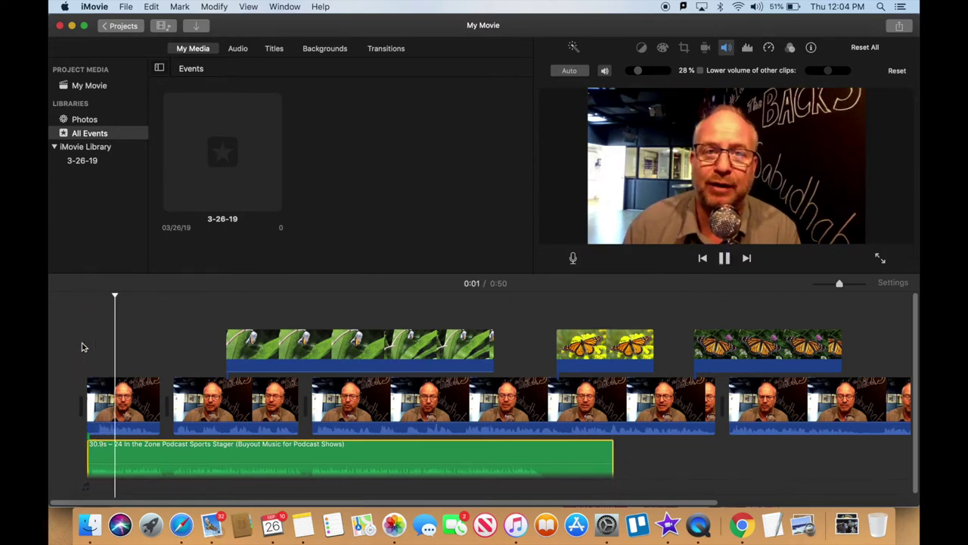
{"action": "key", "text": "space"}
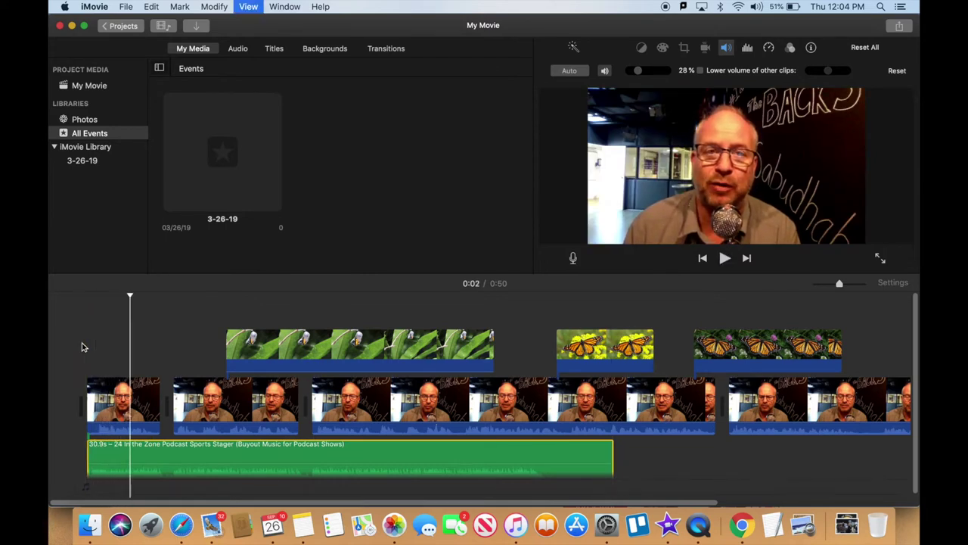
Lower the music clip's volume to 13% and further to 9%, playing the movie's opening after each change
{"action": "left_click", "coordinate": [261, 452]}
{"action": "left_click_drag", "start_coordinate": [639, 73], "coordinate": [636, 72]}
{"action": "left_click", "coordinate": [61, 336]}
{"action": "key", "text": "space"}
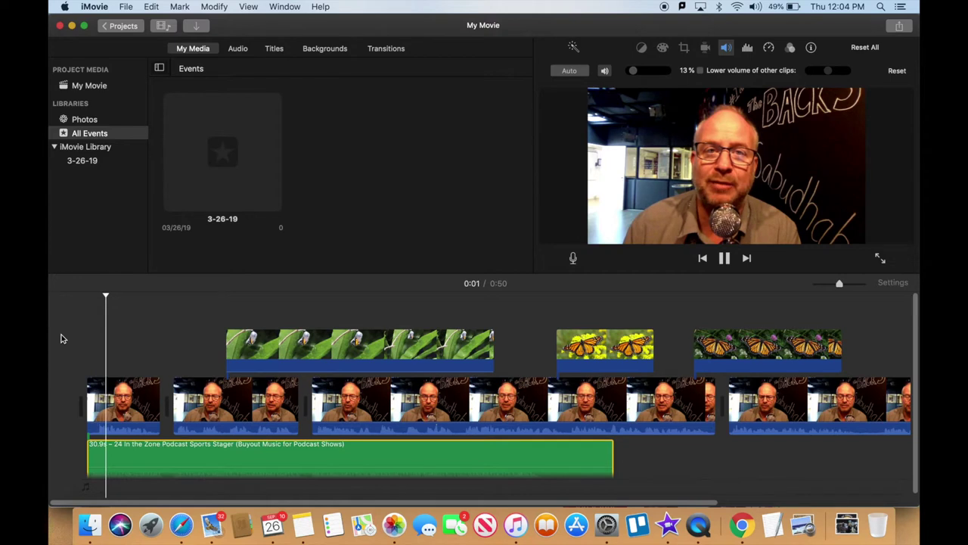
{"action": "key", "text": "space"}
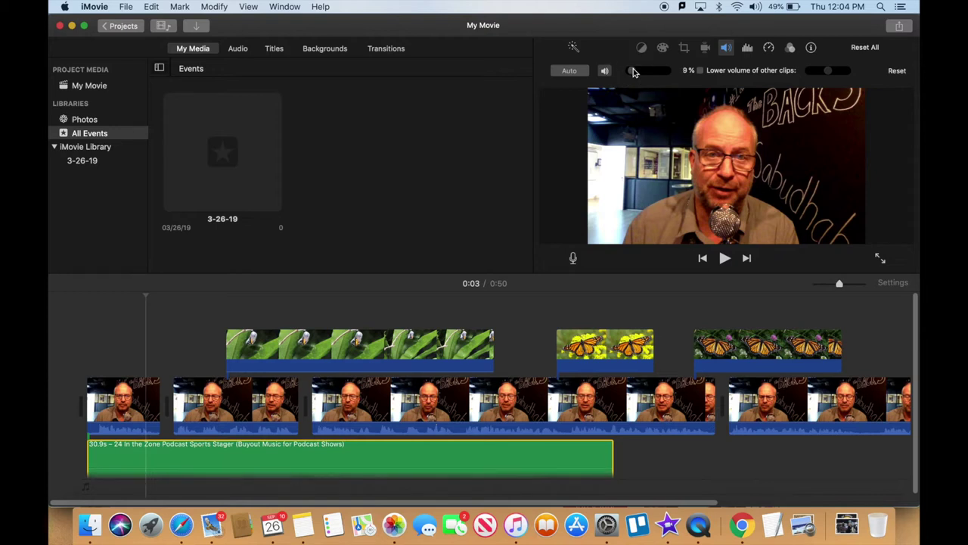
{"action": "left_click", "coordinate": [66, 328]}
{"action": "key", "text": "space"}
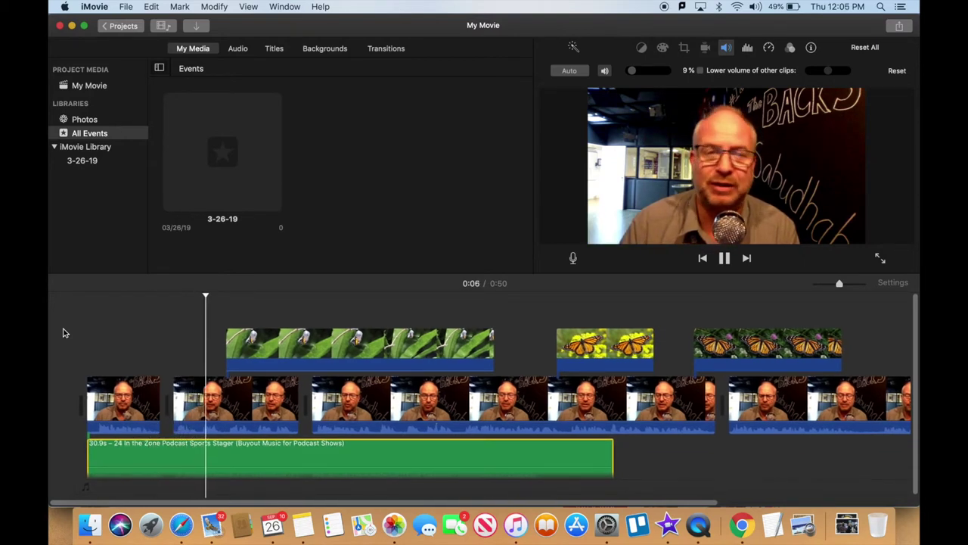
Lower the music clip's volume to 6% and play the movie's opening to check it against the voice
{"action": "key", "text": "space"}
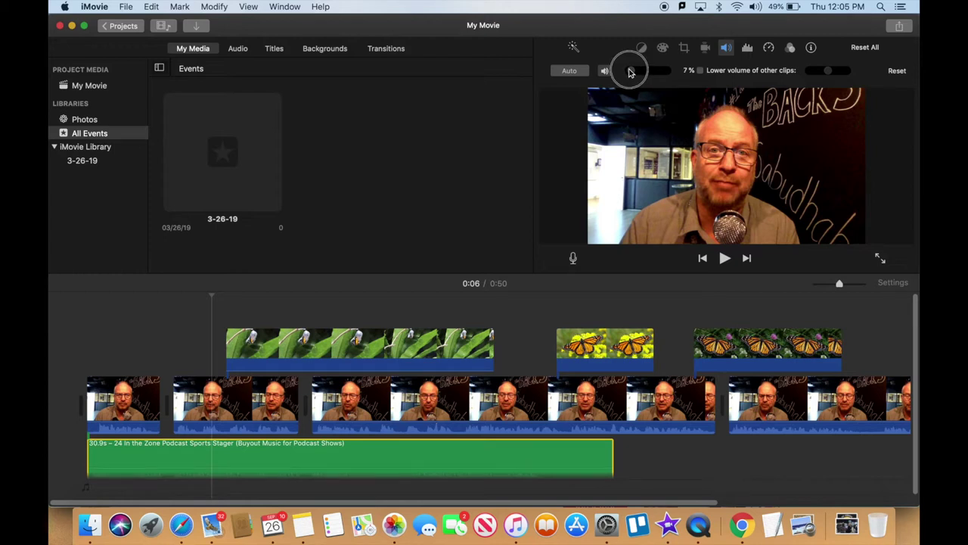
{"action": "key", "text": "backslash"}
{"action": "key", "text": "space"}
{"action": "scroll", "coordinate": [182, 335], "scroll_direction": "down", "scroll_amount": 1}
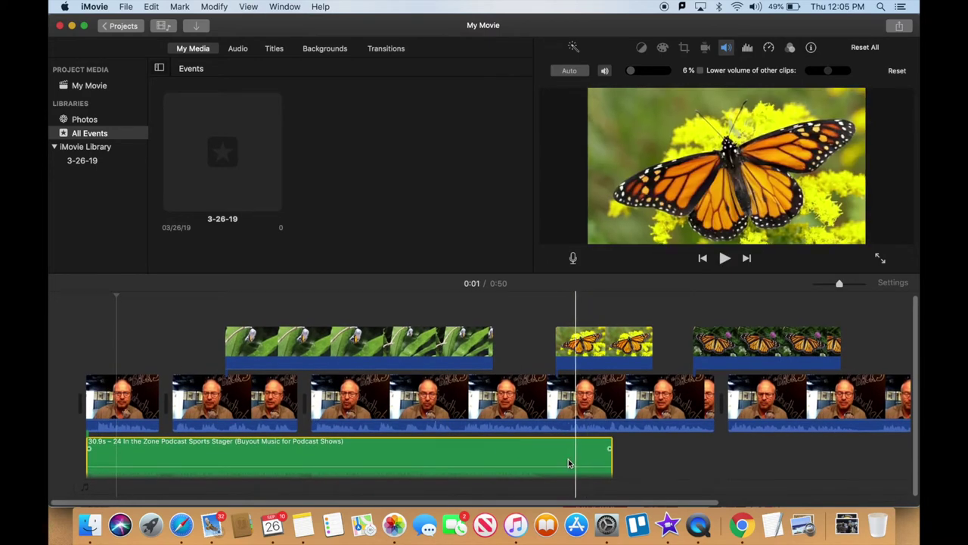
Play the section under the yellow-flower butterfly overlay near the music's end to check the audio balance there
{"action": "left_click", "coordinate": [559, 461]}
{"action": "key", "text": "space"}
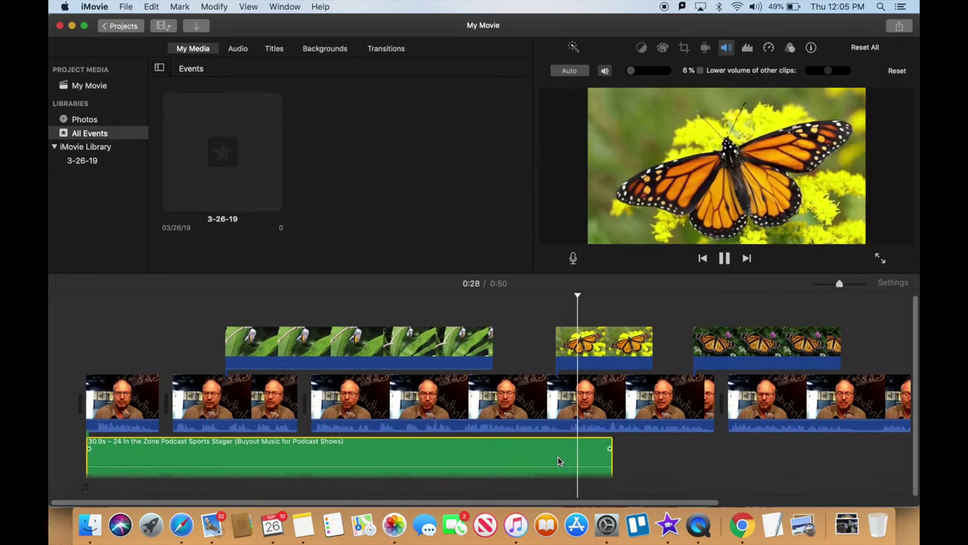
{"action": "key", "text": "space"}
{"action": "key", "text": "space"}
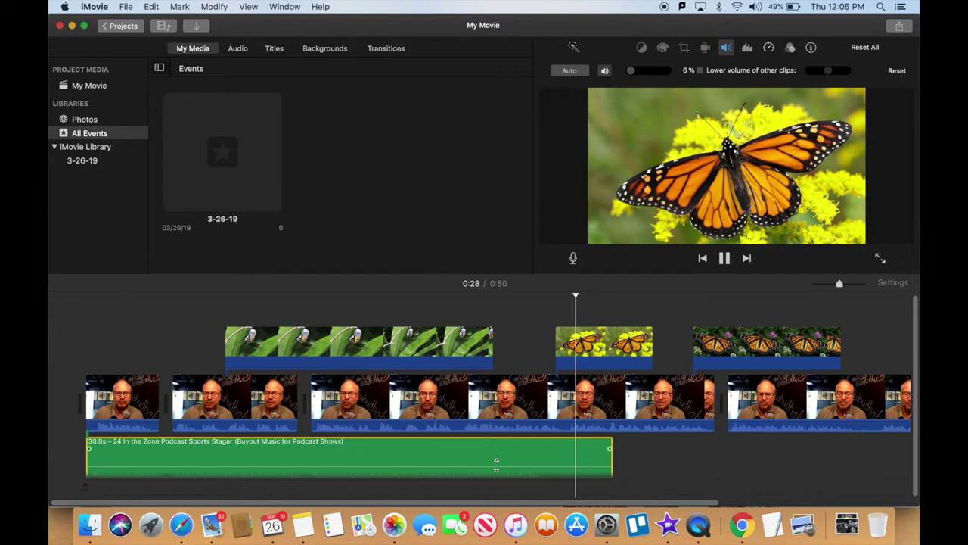
{"action": "key", "text": "space"}
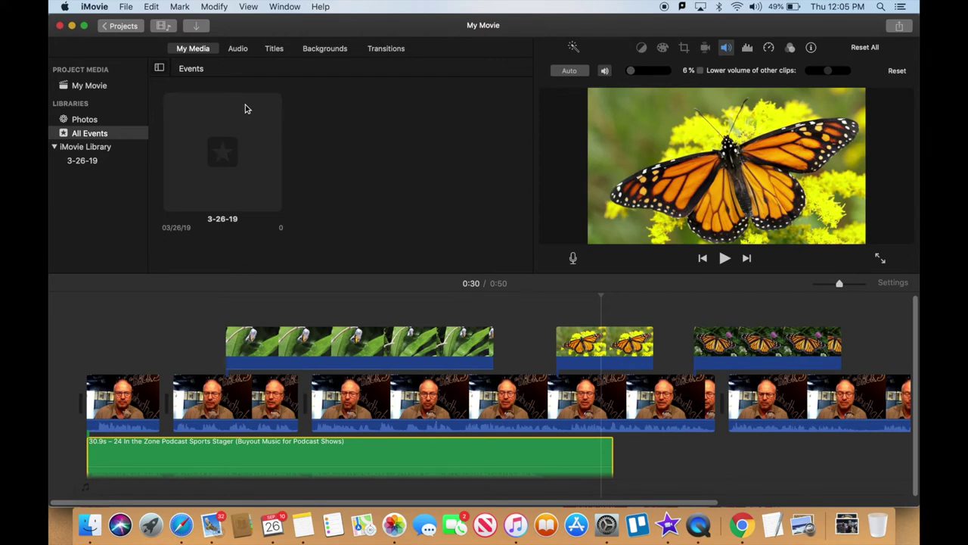
Leave the editor for the projects overview, naming the project "Episode 0008 Bio Report"
{"action": "left_click", "coordinate": [130, 29]}
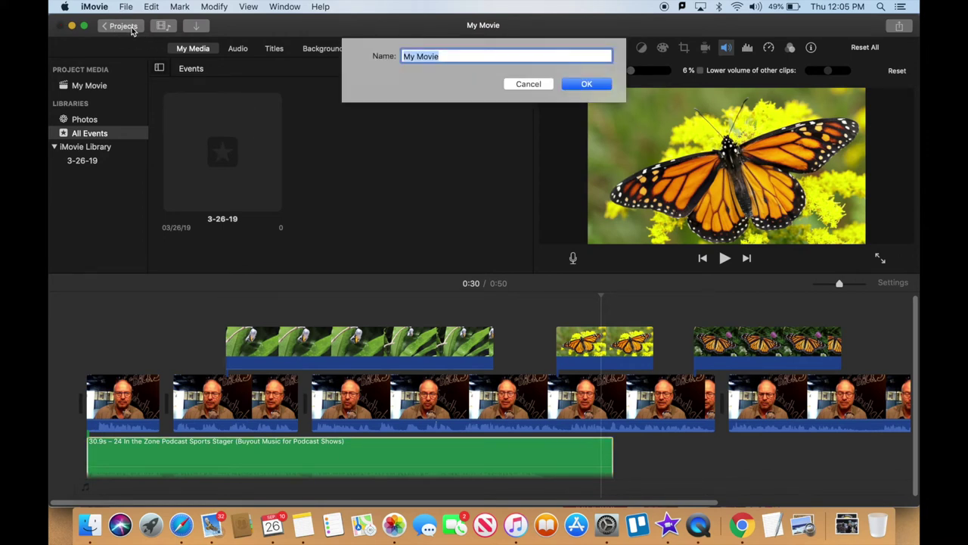
{"action": "type", "text": "Epsi"}
{"action": "key", "text": "BackSpace"}
{"action": "key", "text": "BackSpace"}
{"action": "type", "text": "isode 000"}
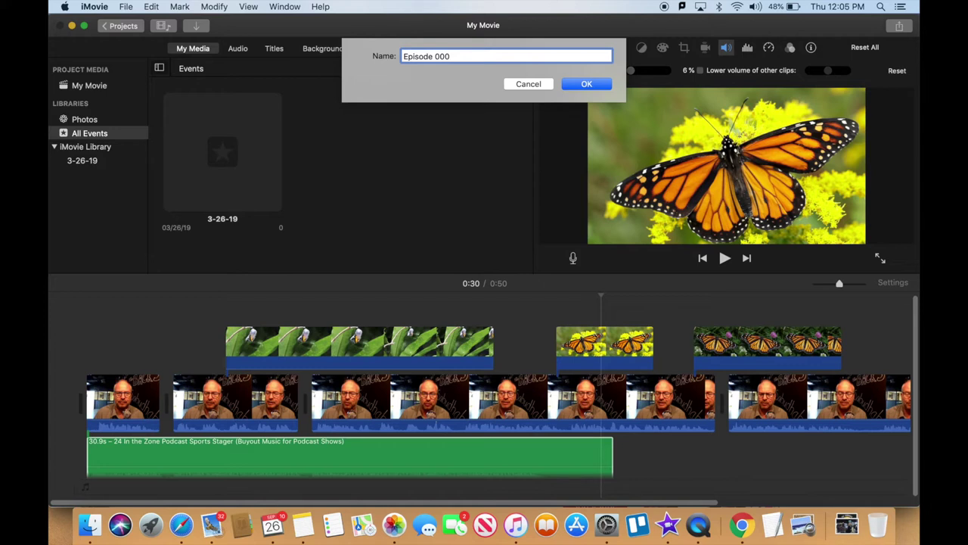
{"action": "type", "text": "8 Bio Report"}
{"action": "left_click", "coordinate": [586, 84]}
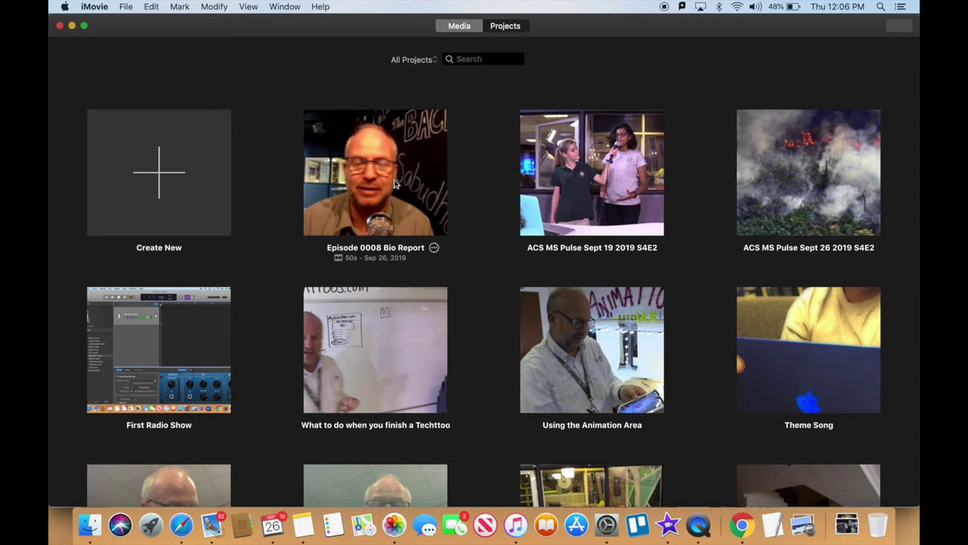
Export the Episode 0008 Bio Report project as a video file to the Desktop, keeping the offered export settings and file name
{"action": "left_click", "coordinate": [395, 179]}
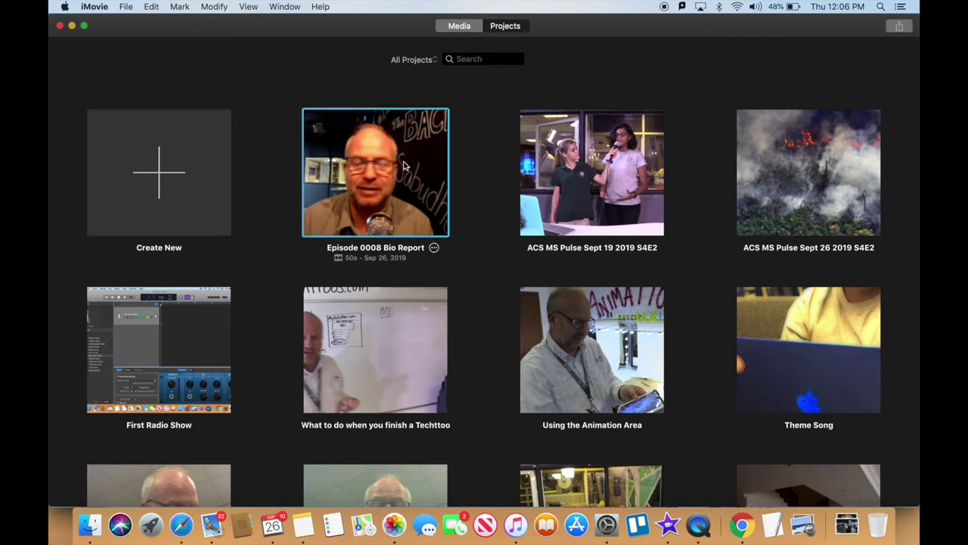
{"action": "left_click", "coordinate": [899, 26]}
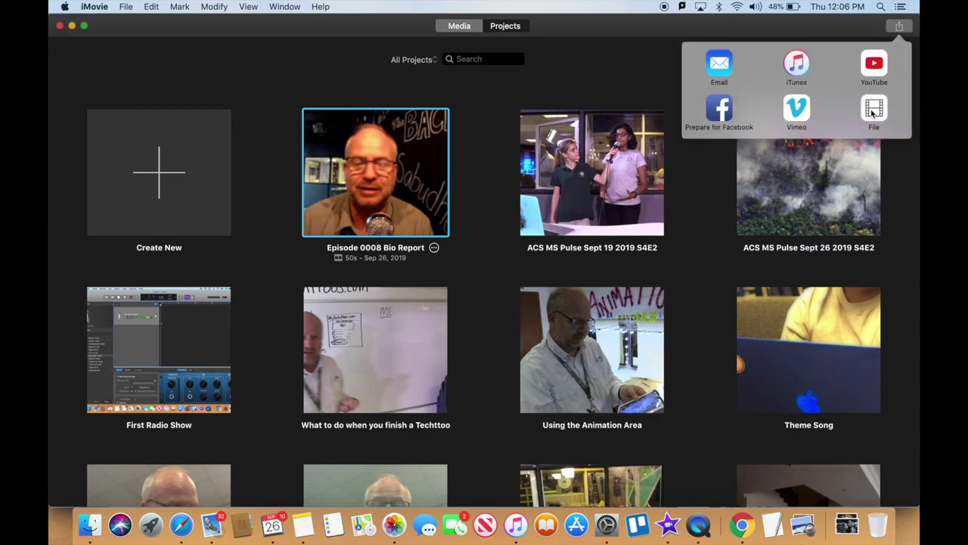
{"action": "left_click", "coordinate": [873, 112]}
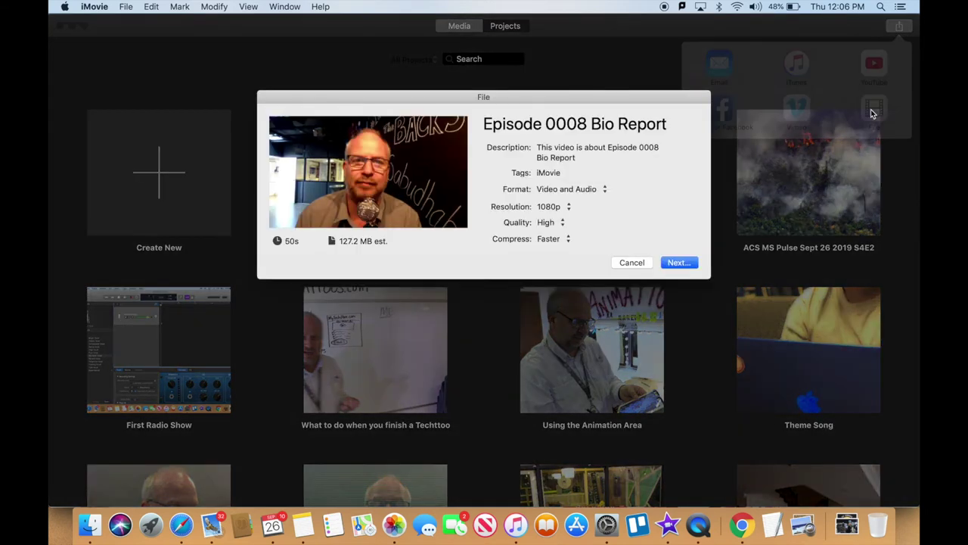
{"action": "left_click", "coordinate": [678, 263]}
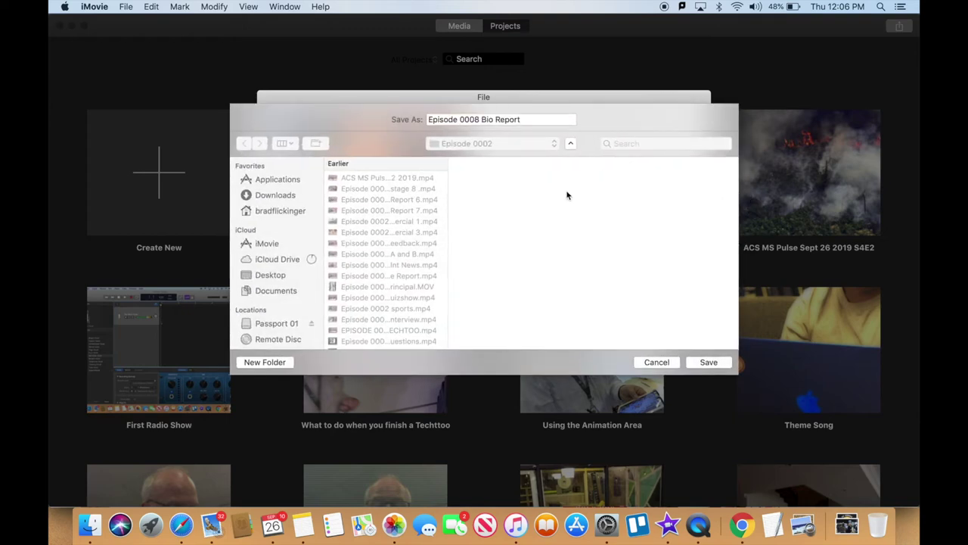
{"action": "left_click", "coordinate": [281, 276]}
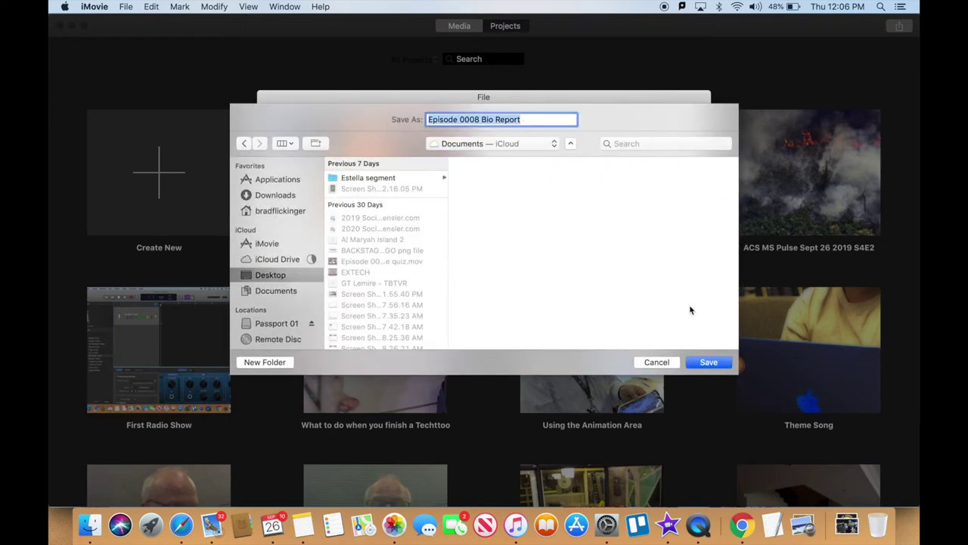
{"action": "left_click", "coordinate": [709, 363]}
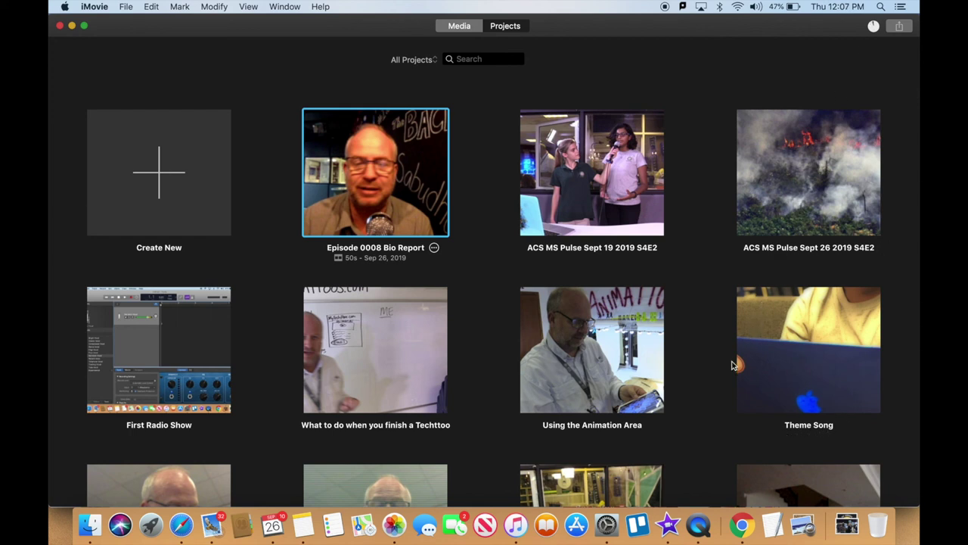
Switch to QuickTime Player once the export has finished
{"action": "left_click", "coordinate": [700, 525]}
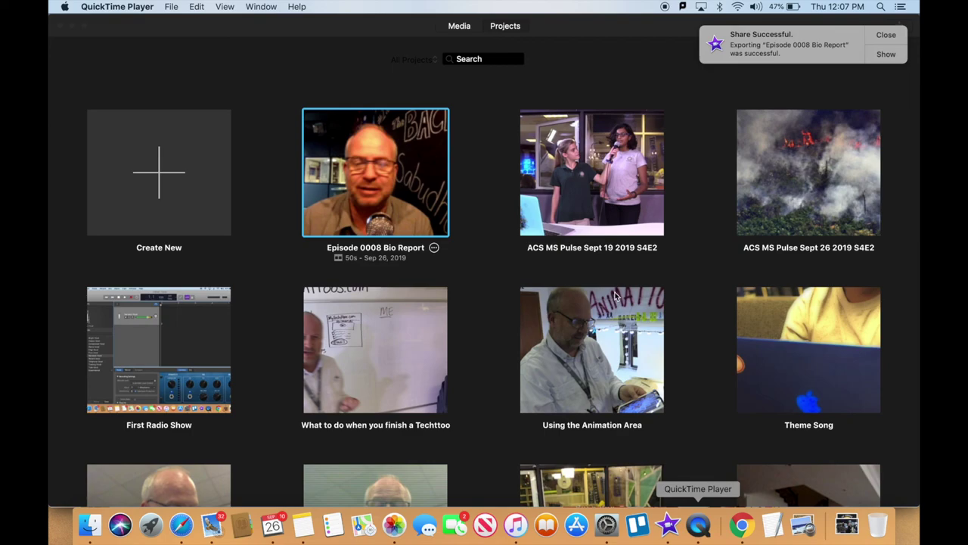